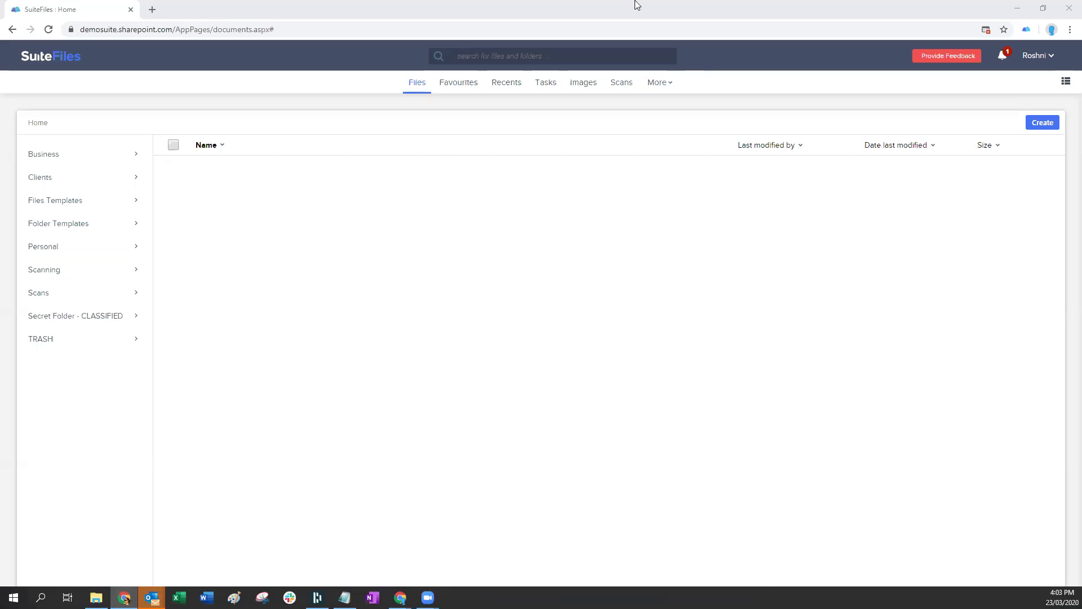
Open the SuiteFiles Help Centre at help.suitefiles.com in a new browser tab.
click(155, 10)
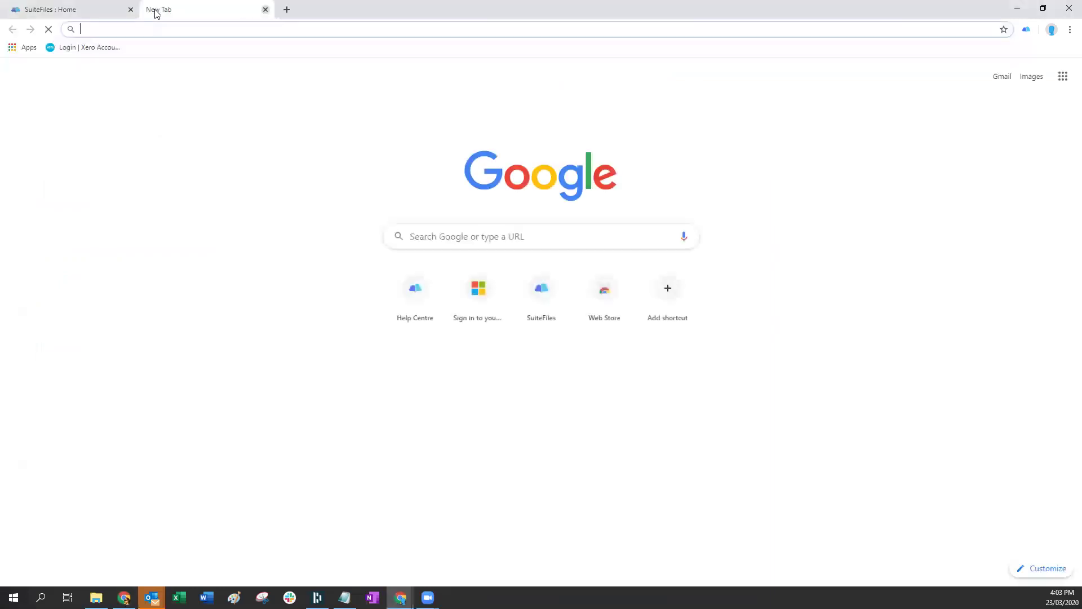
text(helps)
key(BackSpace)
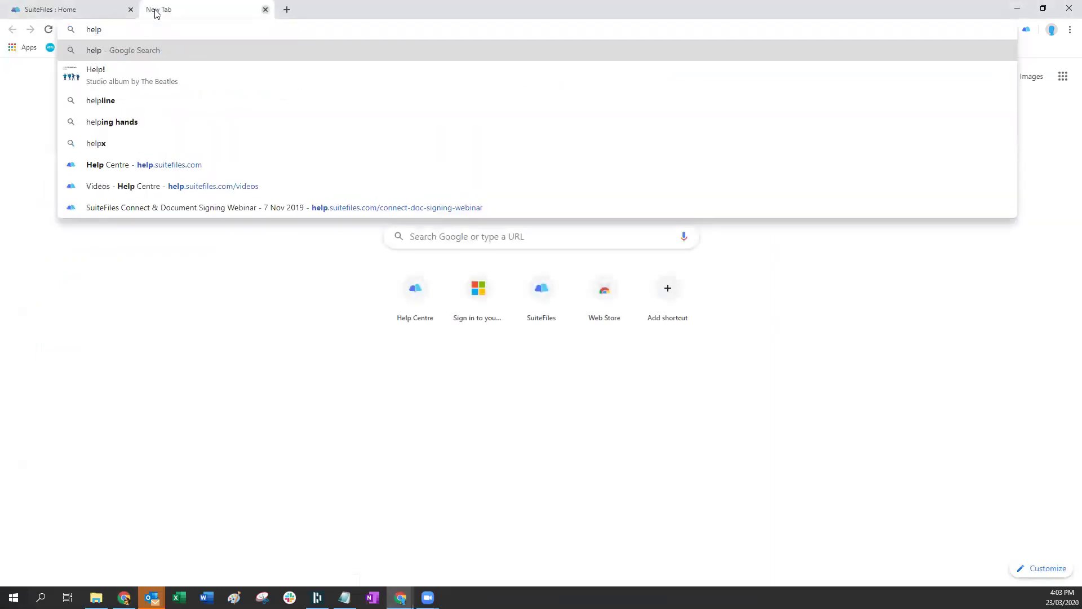
text(.sui)
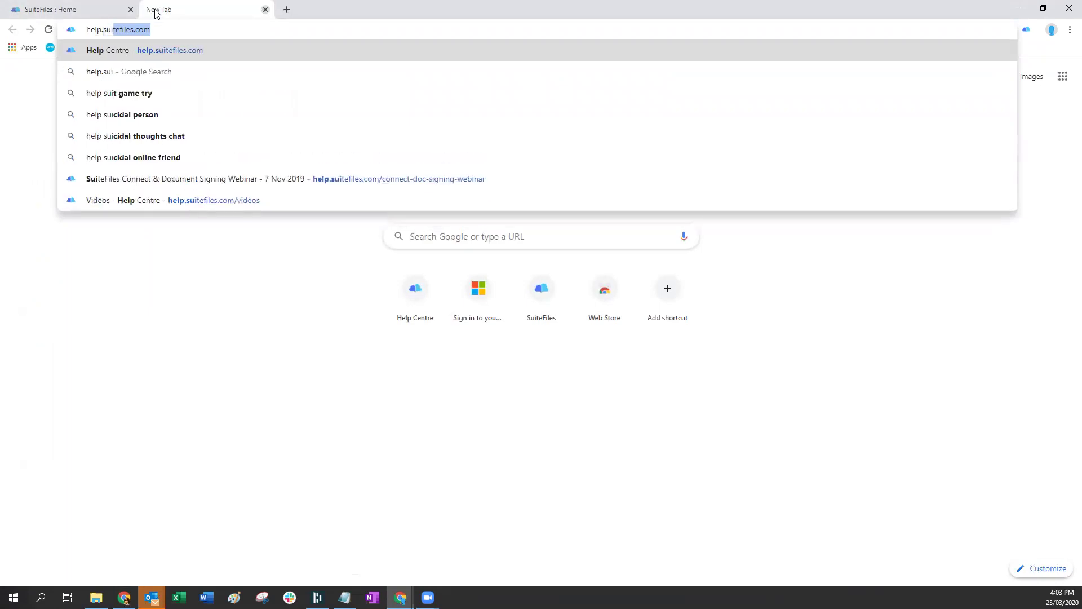
key(Right)
key(Return)
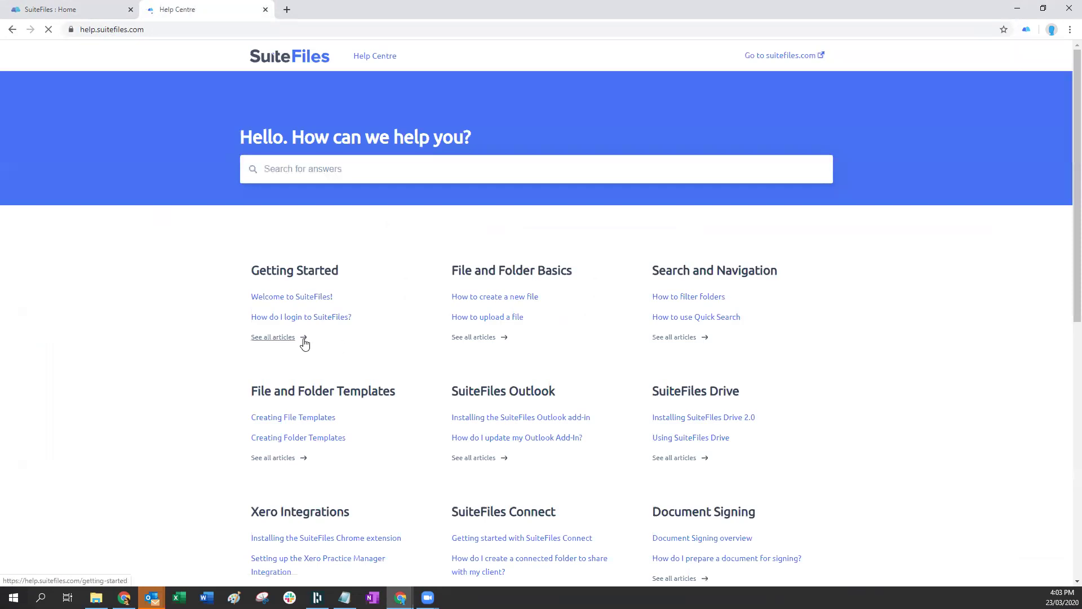
Open the "Welcome to SuiteFiles!" getting-started guide and read the Windows and Mac system requirements.
click(260, 303)
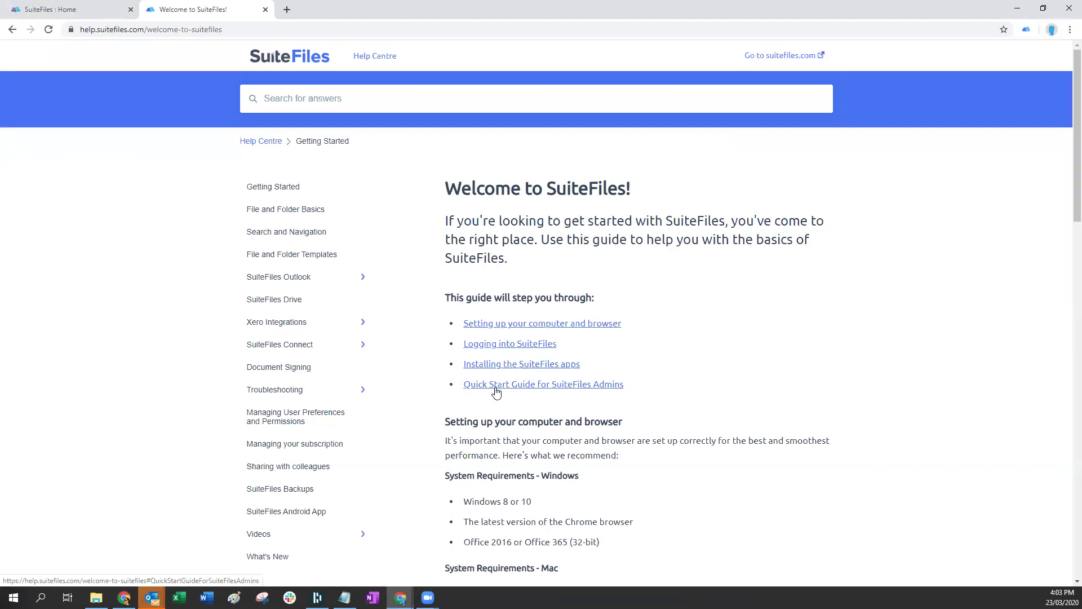
scroll(904, 470, down, 1)
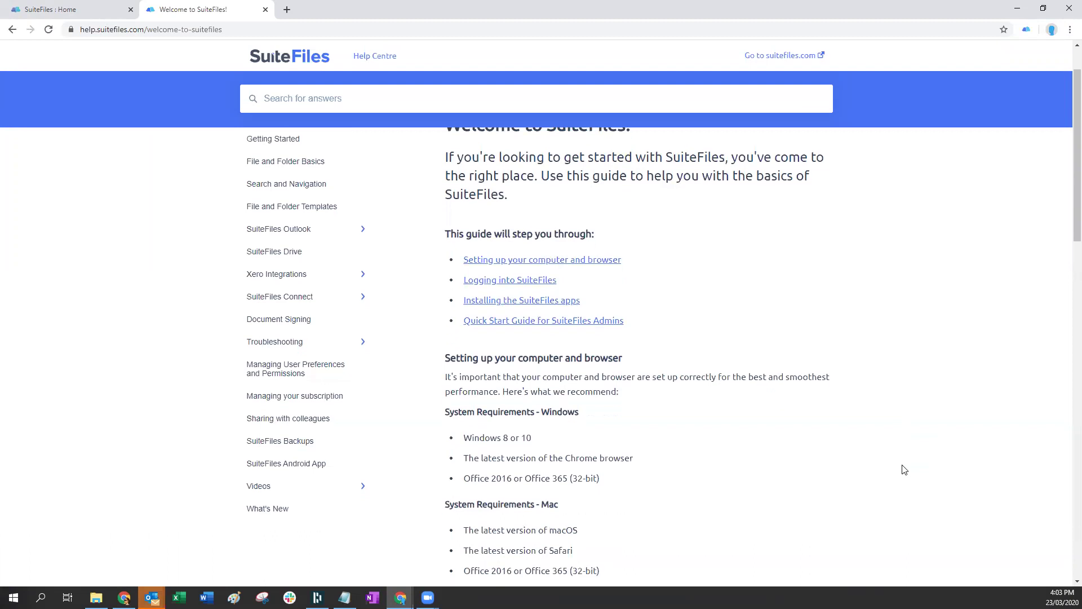
scroll(905, 470, down, 3)
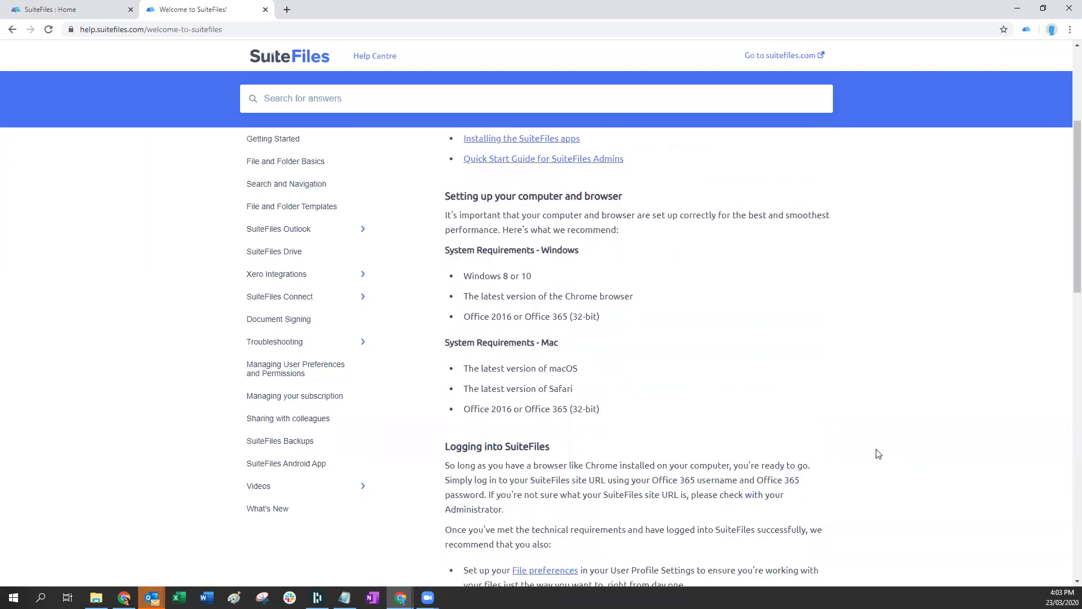
click(124, 598)
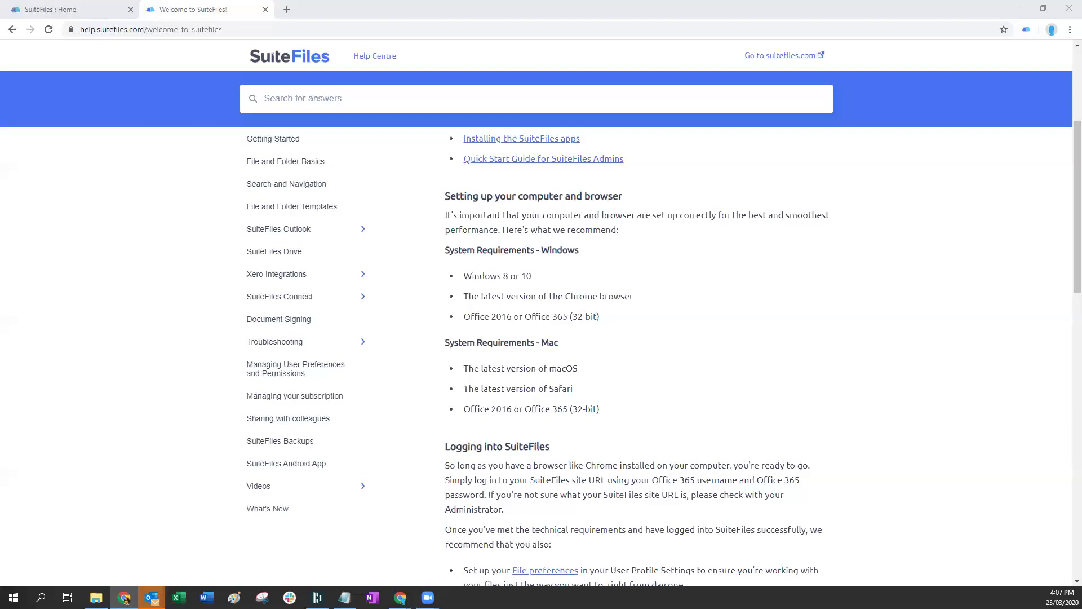
Open the SuiteFiles Drive section of the Help Centre, check the SuiteFiles home page and return to the help page.
click(280, 255)
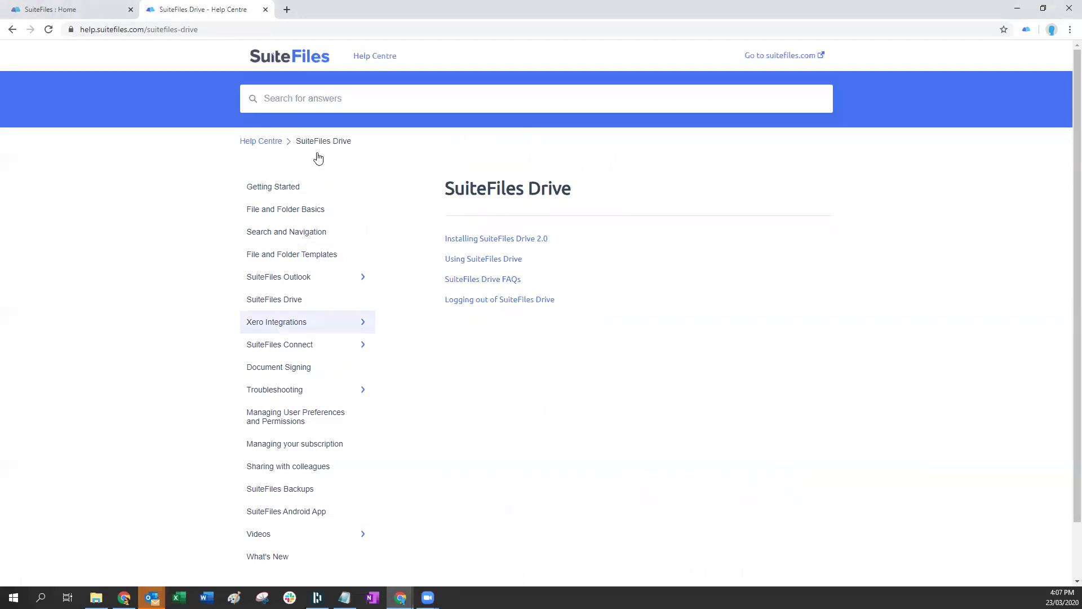
click(104, 8)
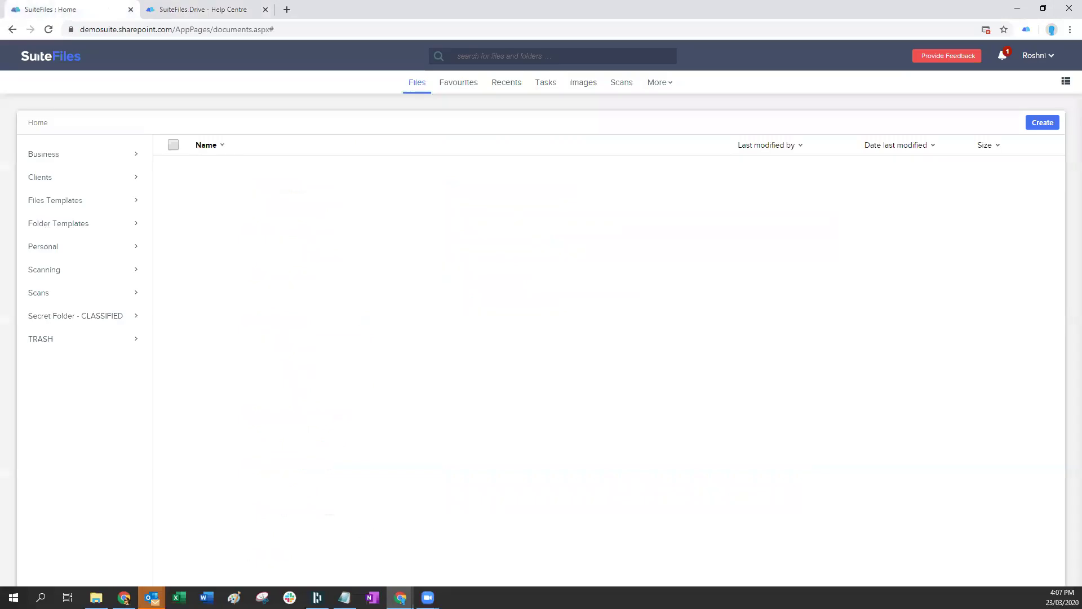
click(124, 597)
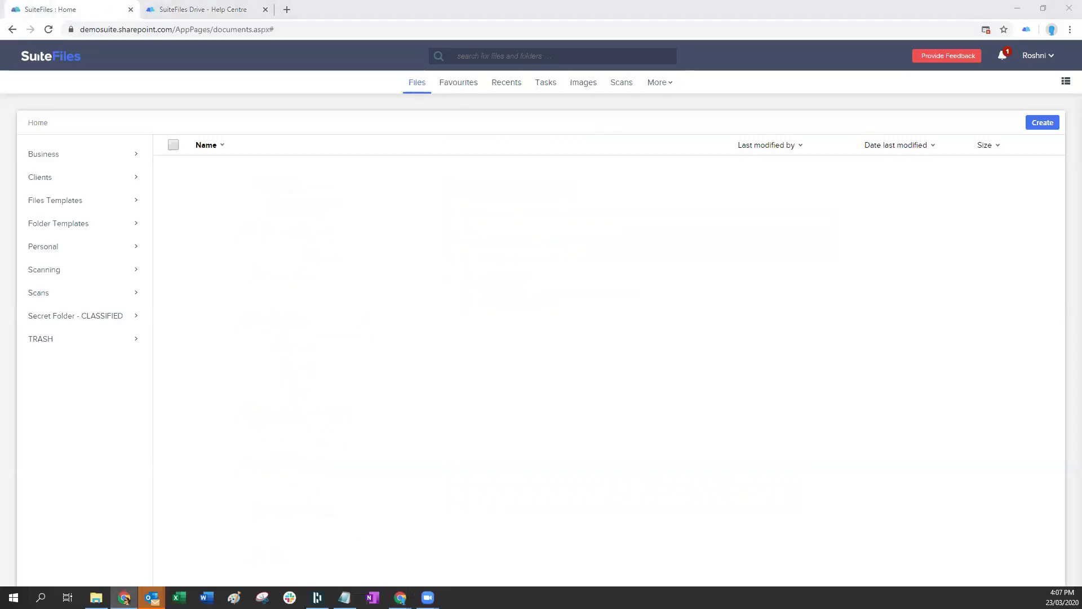
click(245, 16)
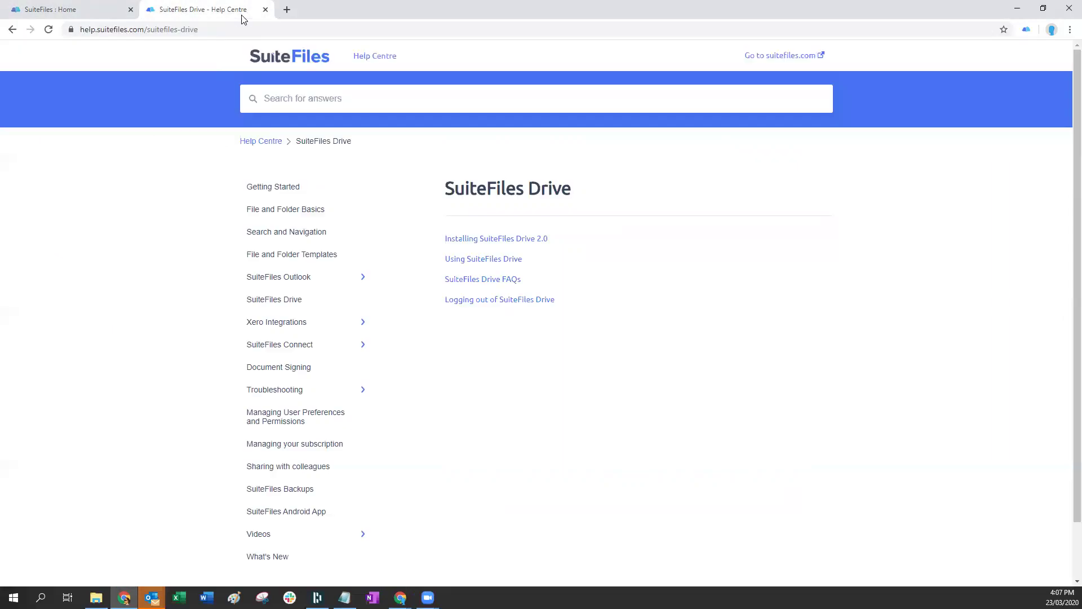
Search the Help Centre for "restri" and read the article on restricted characters in folder and file names.
click(355, 102)
text(restri)
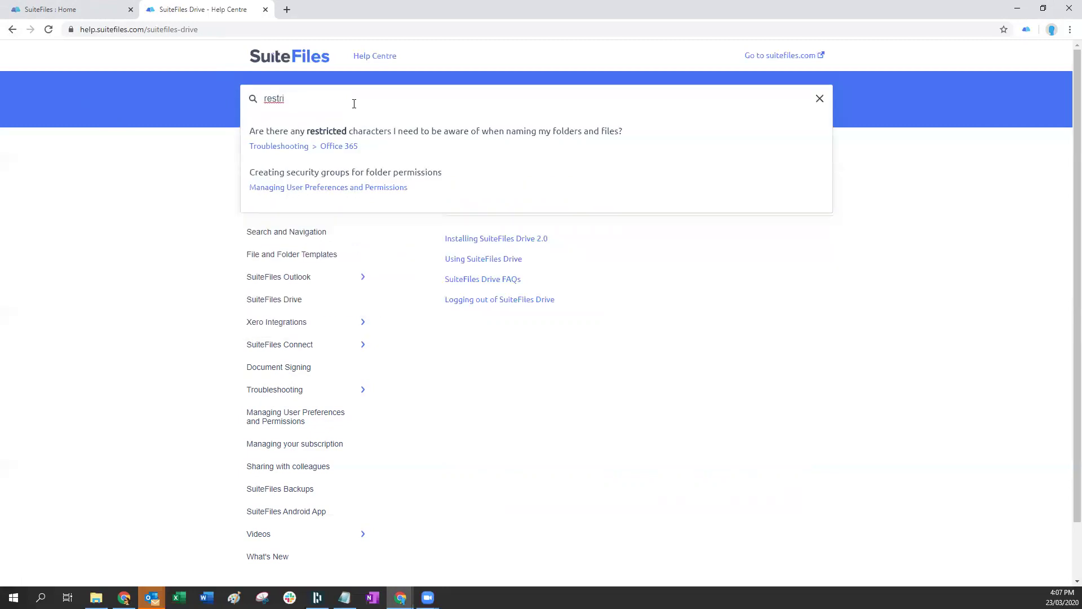
click(346, 131)
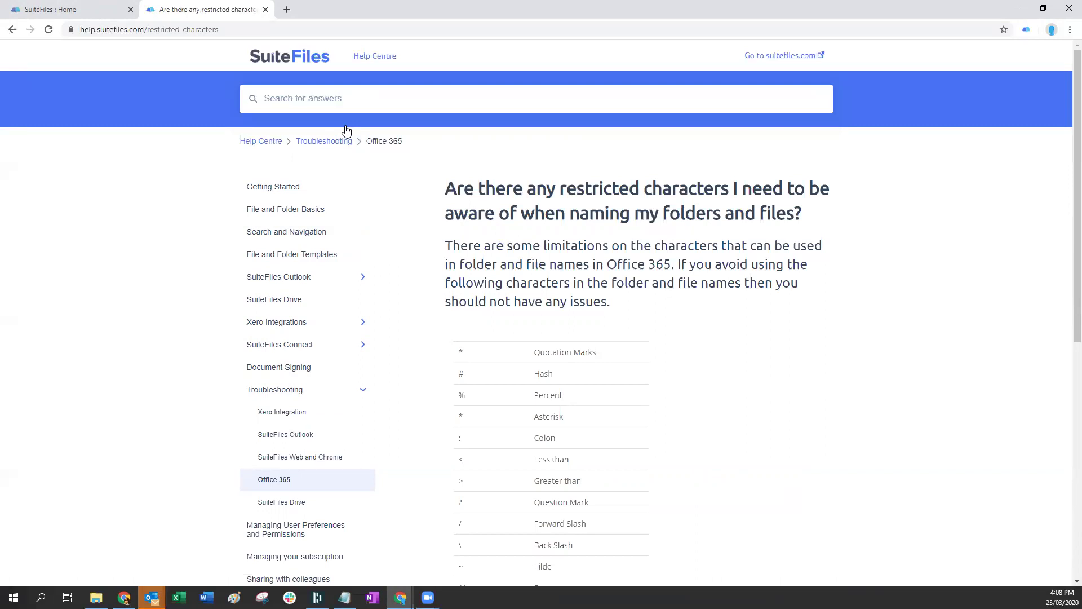
scroll(759, 357, down, 3)
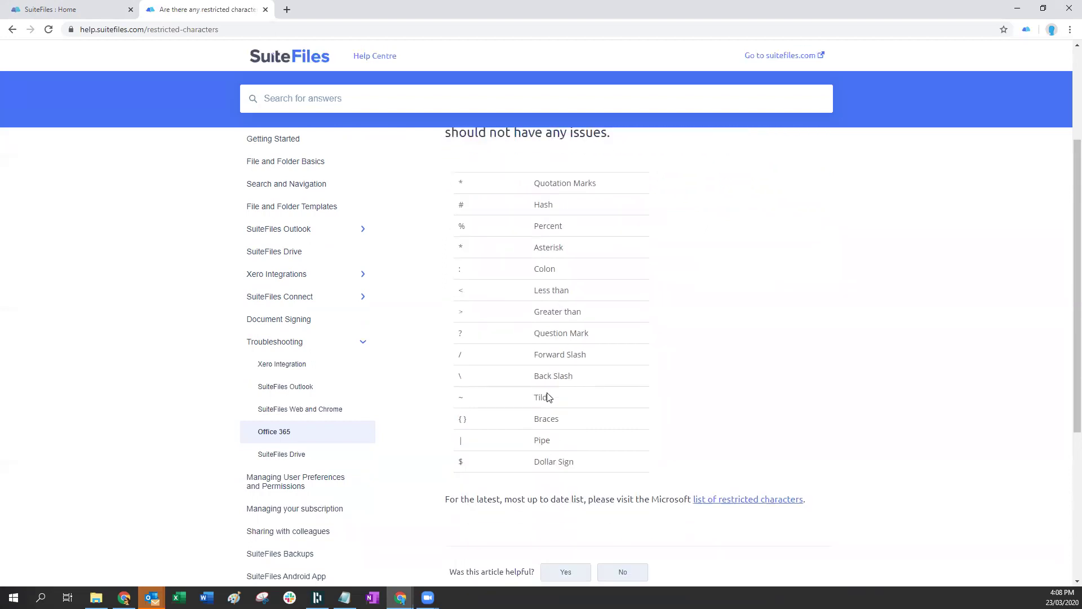
scroll(549, 397, down, 1)
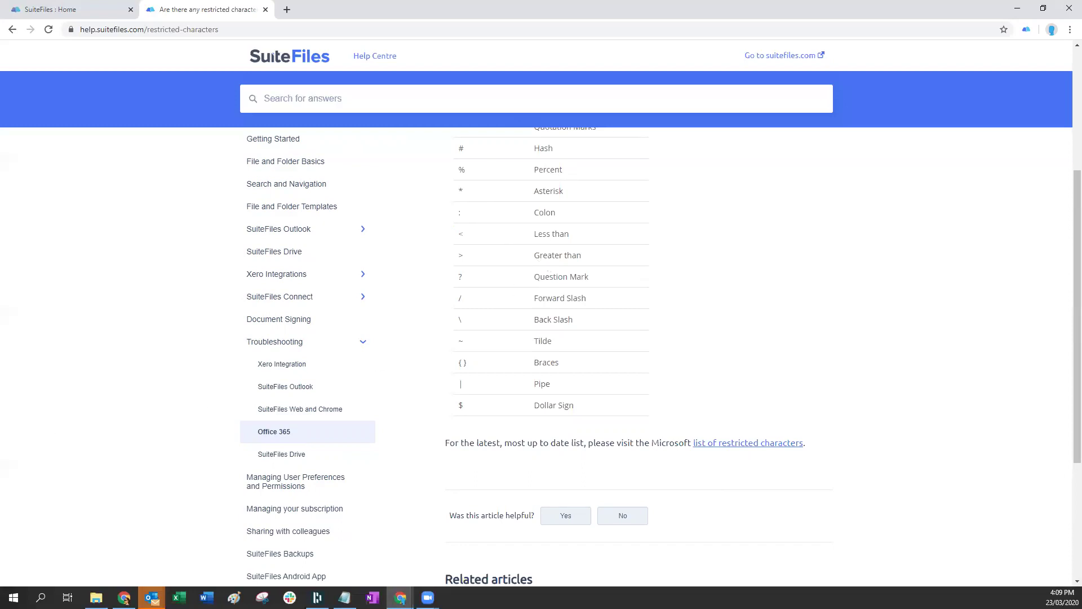
click(124, 597)
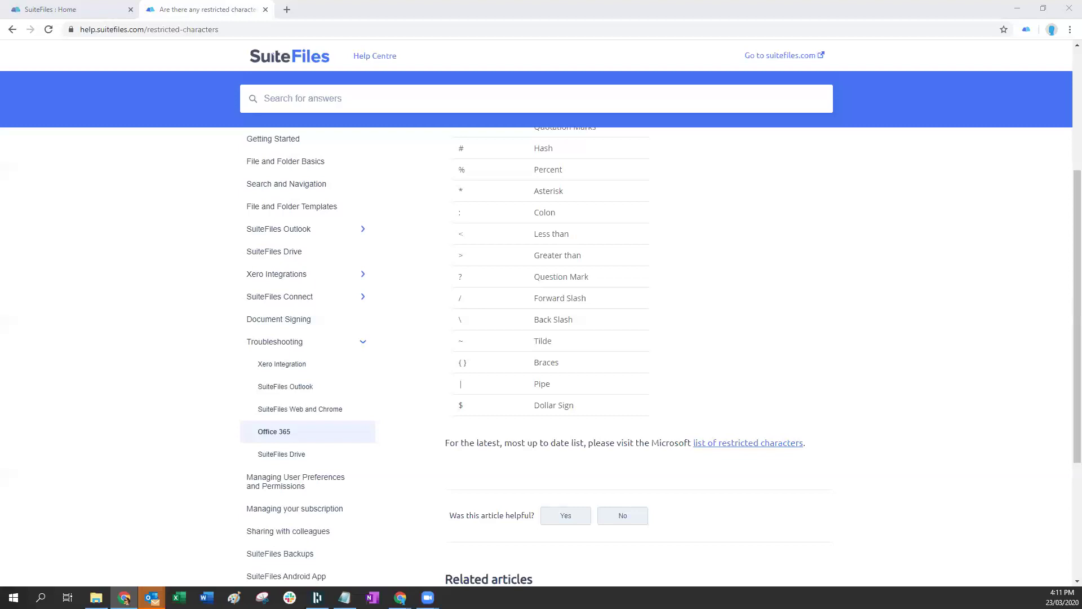
Return to the SuiteFiles home page and open Manage Subscription for the signed-in account.
click(97, 11)
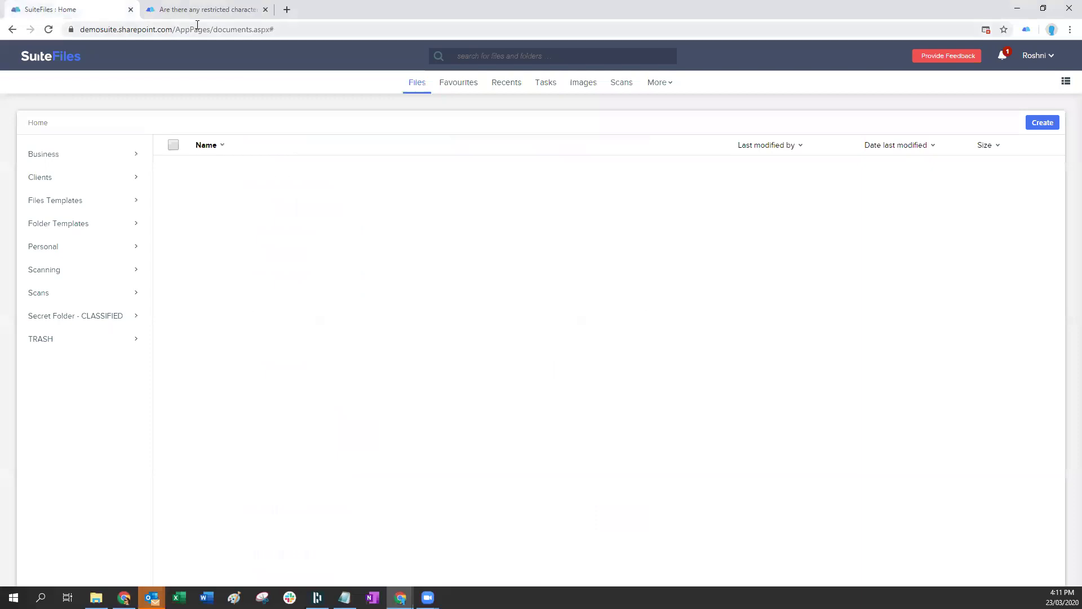
click(1036, 56)
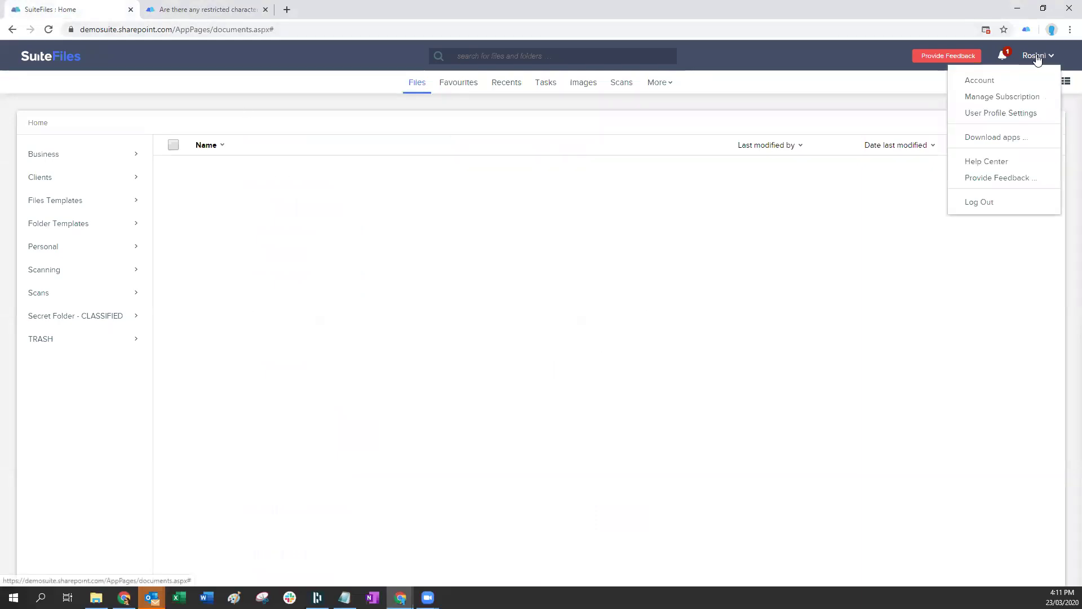
click(984, 97)
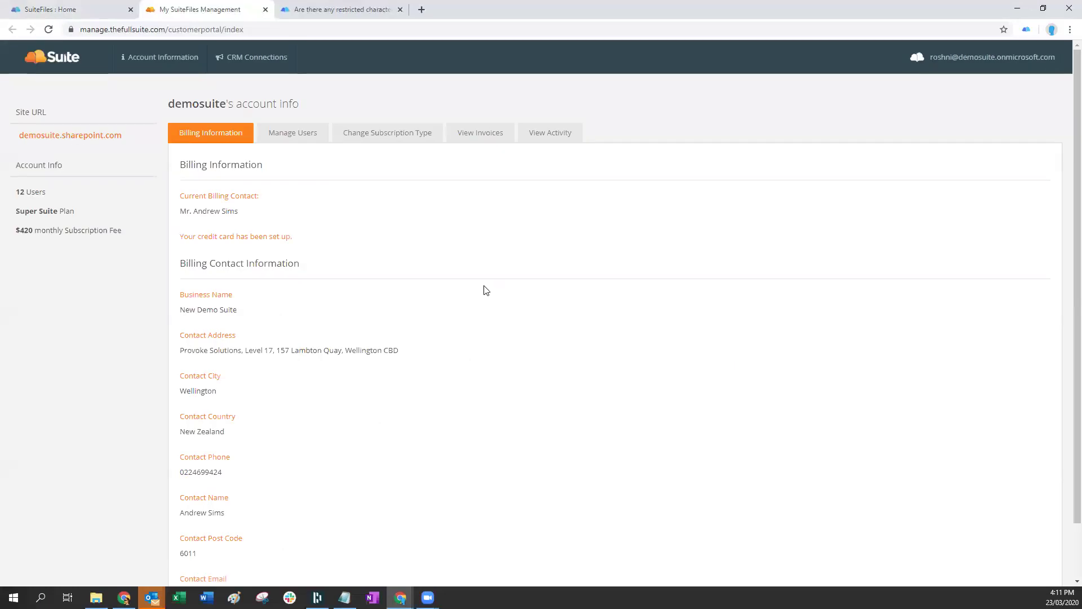
Review the account's current users and the subscription types it can be changed to.
click(291, 137)
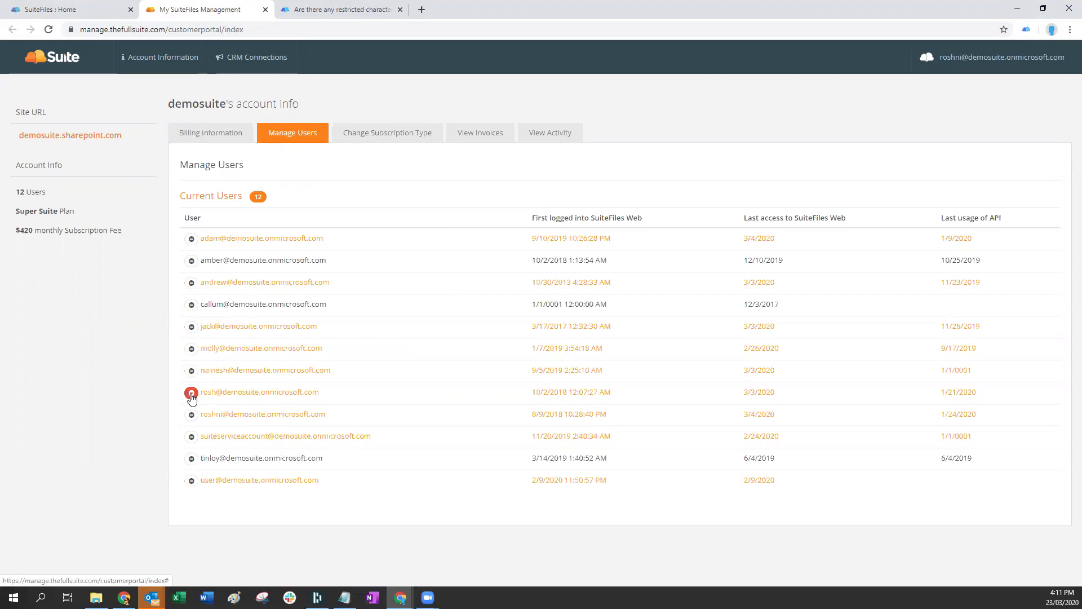
click(125, 599)
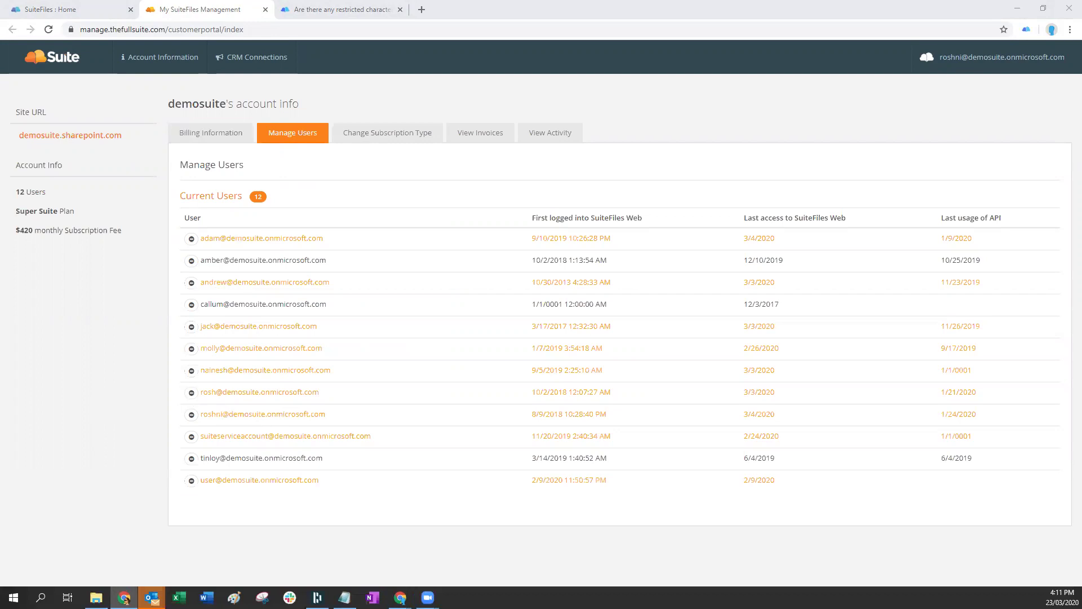
click(385, 138)
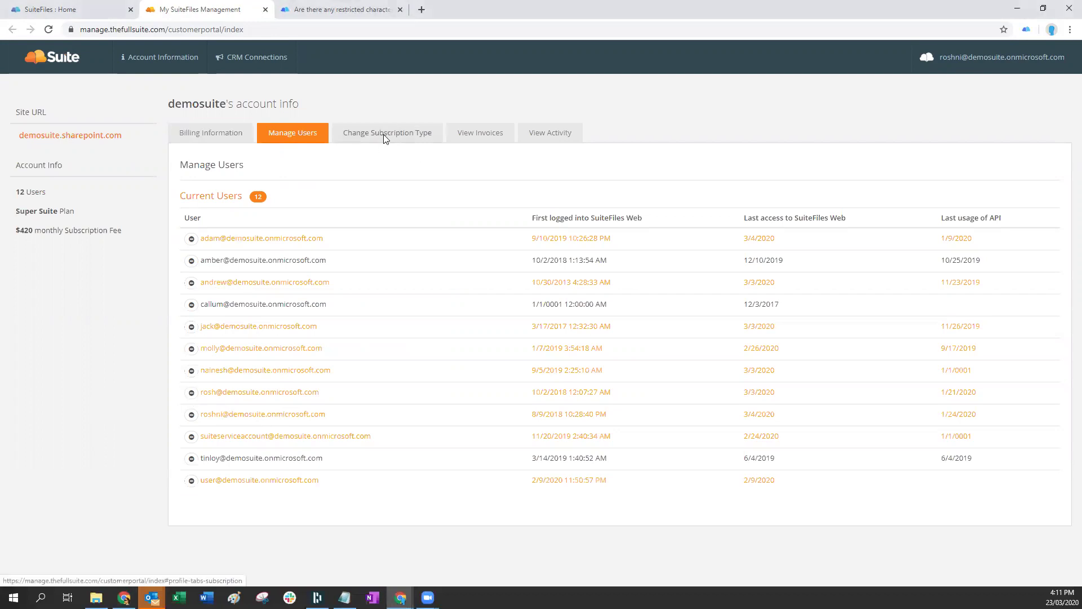
click(385, 138)
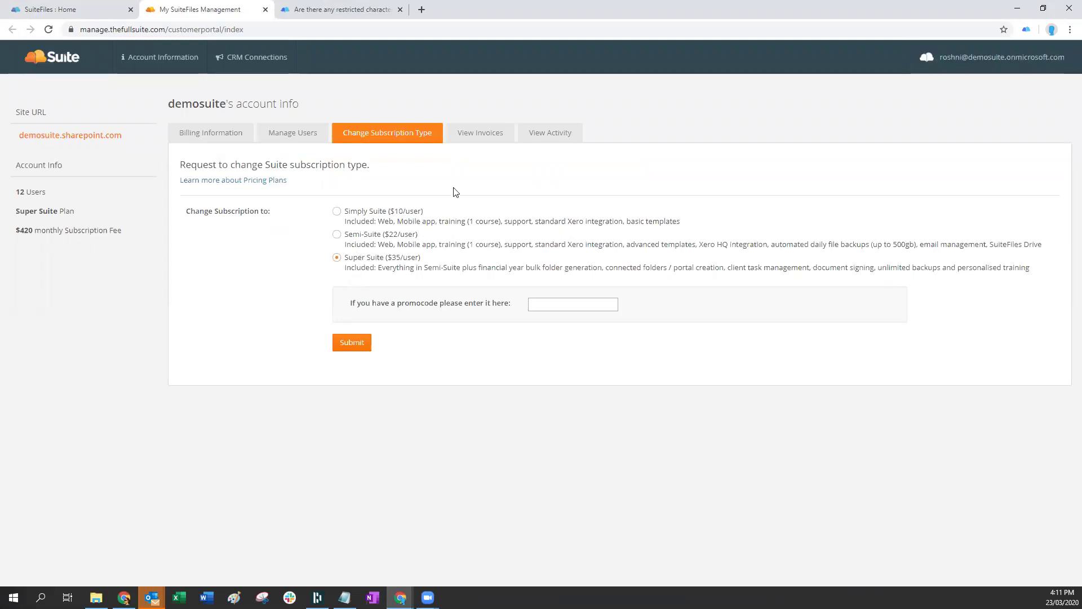
View the account's invoices, open the one dated 25 May 2016, and return to the invoice list.
click(470, 135)
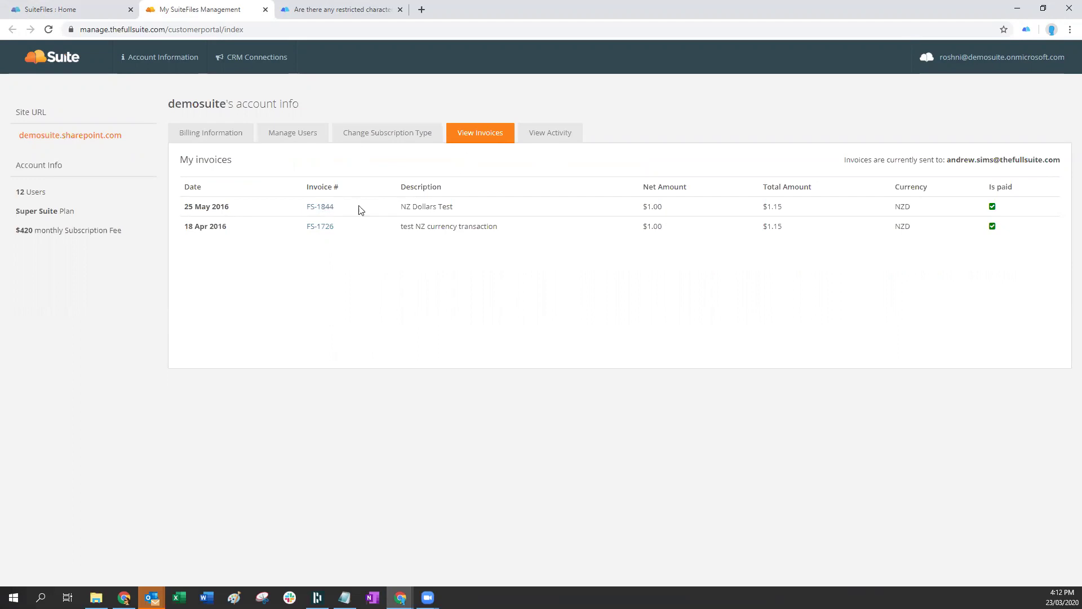
click(320, 208)
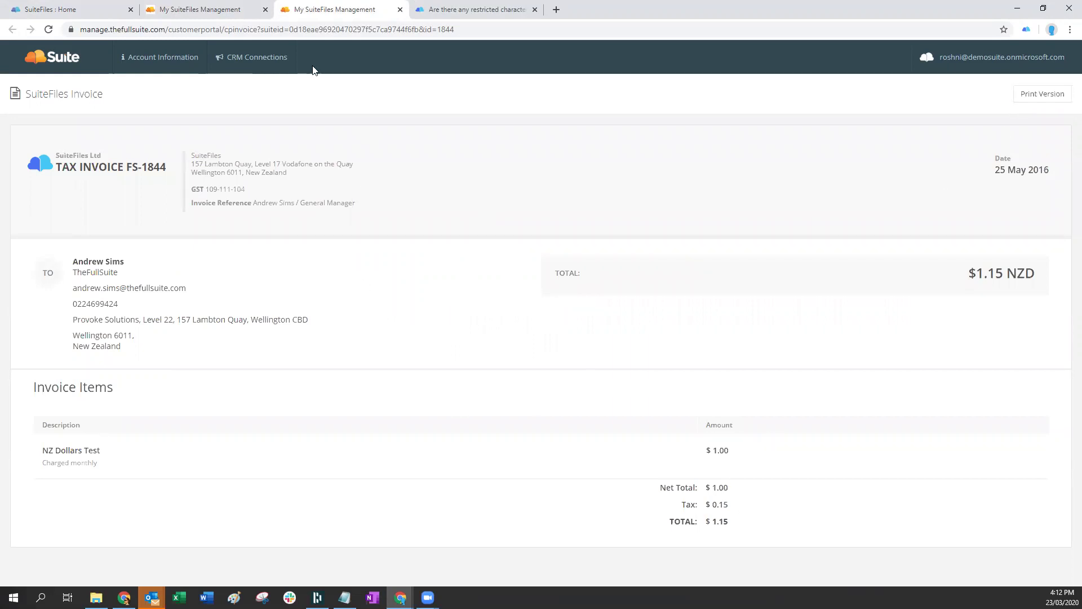
click(201, 11)
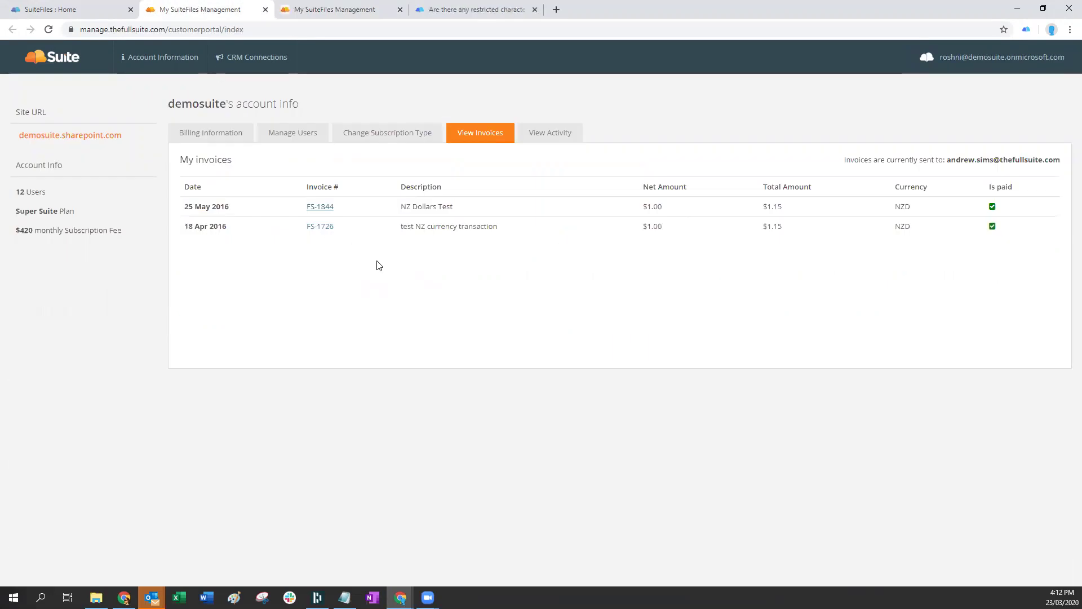
View the account's recent activity log and return to its billing information.
click(557, 134)
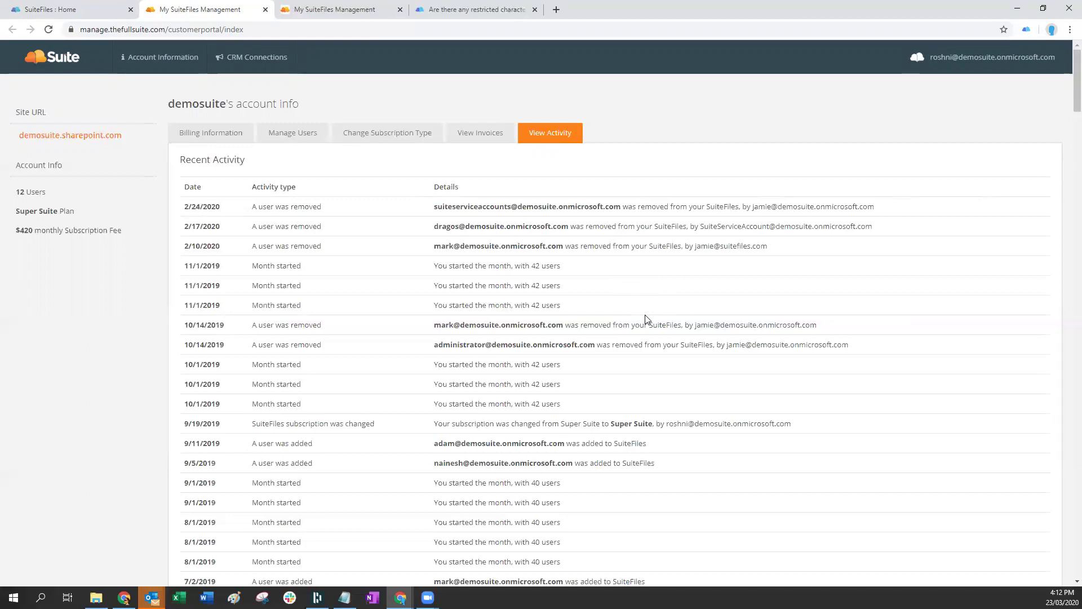
click(213, 134)
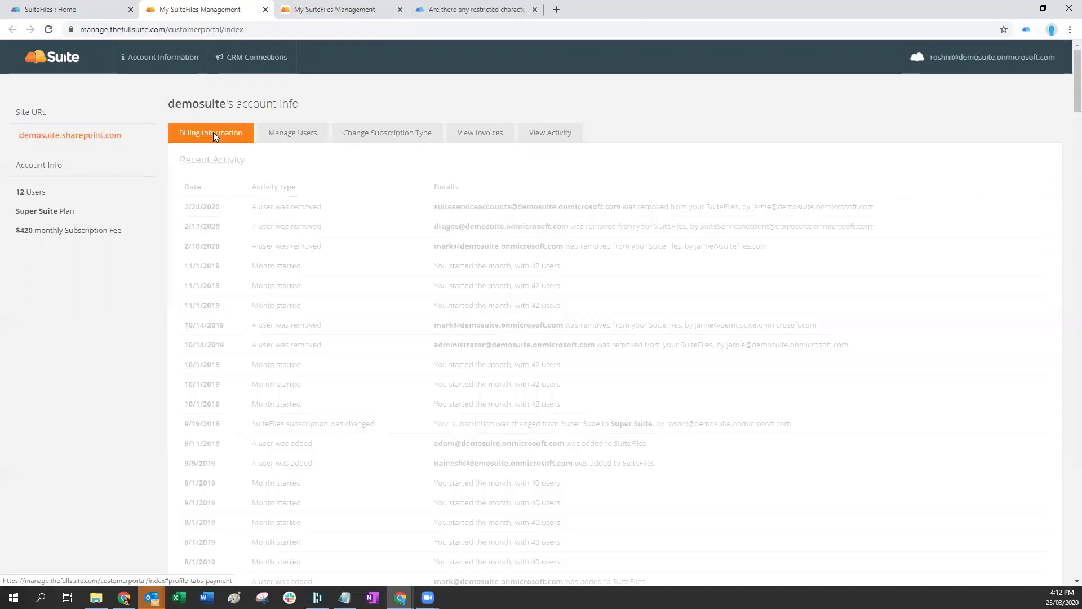
Go back to the SuiteFiles home page and view the Billing Details in the account settings.
click(82, 10)
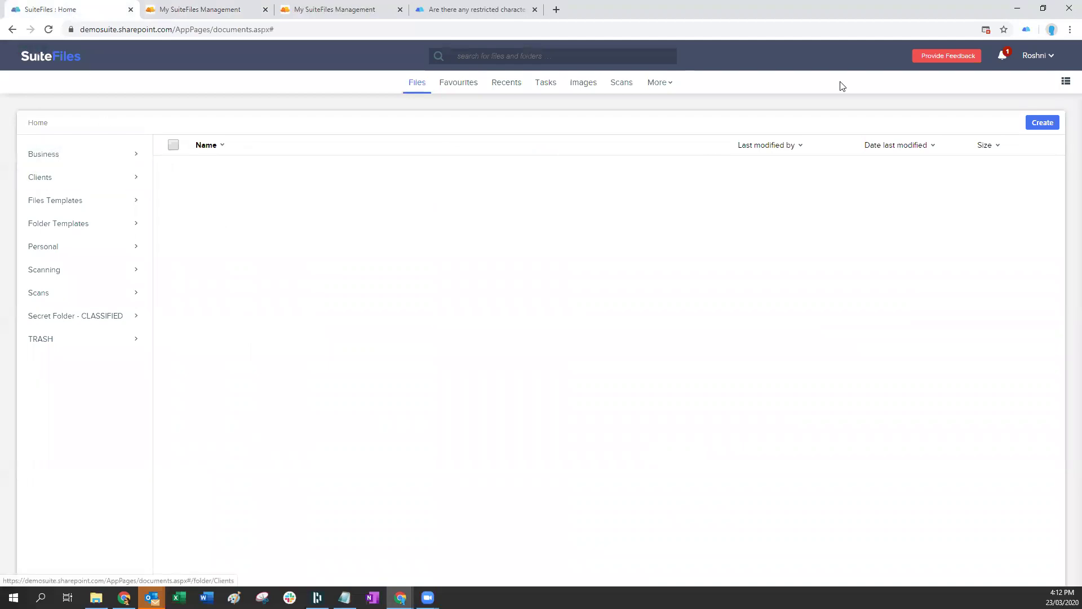
click(1035, 58)
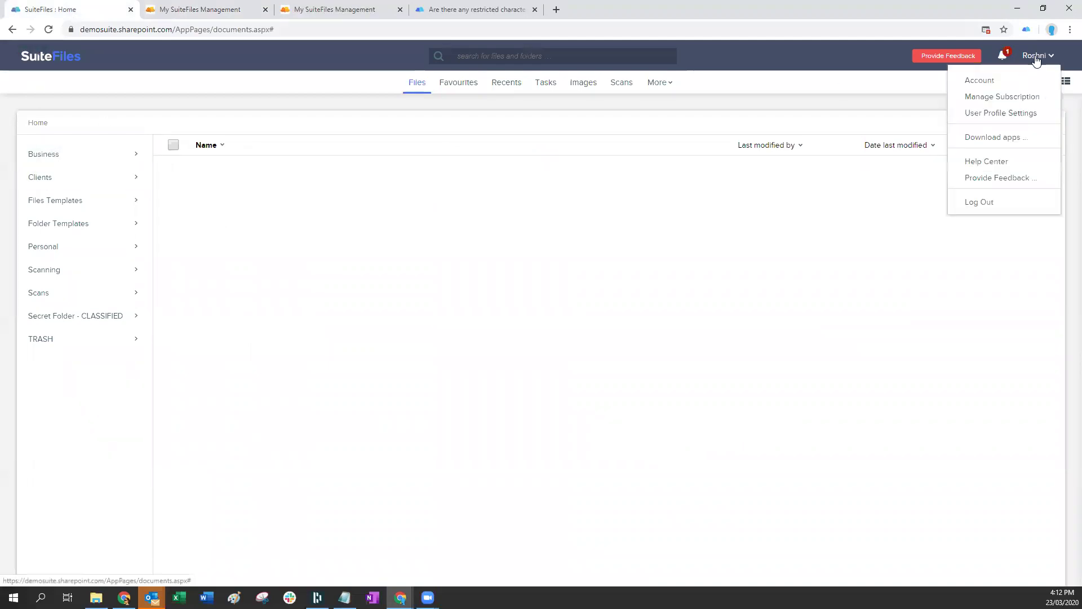
click(981, 81)
click(53, 176)
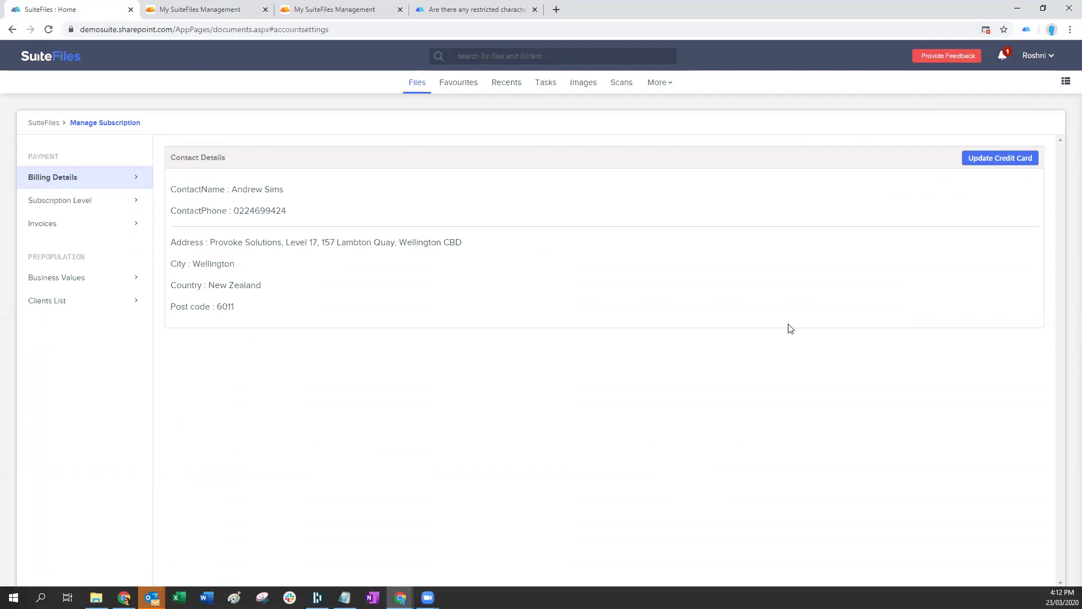
Open the Manage users and groups page in SuiteFiles.
click(124, 597)
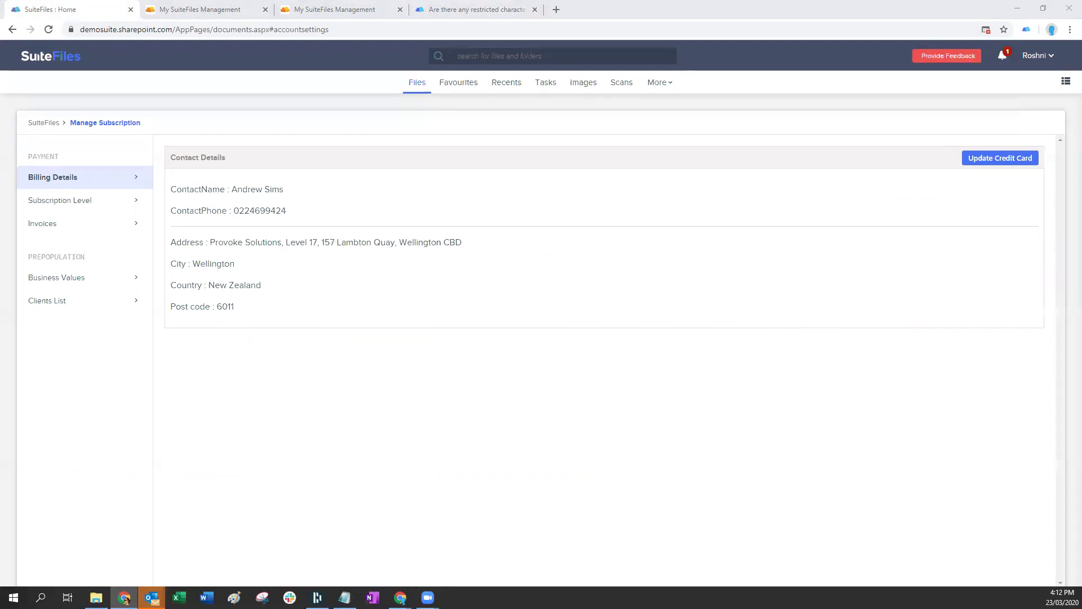
click(653, 84)
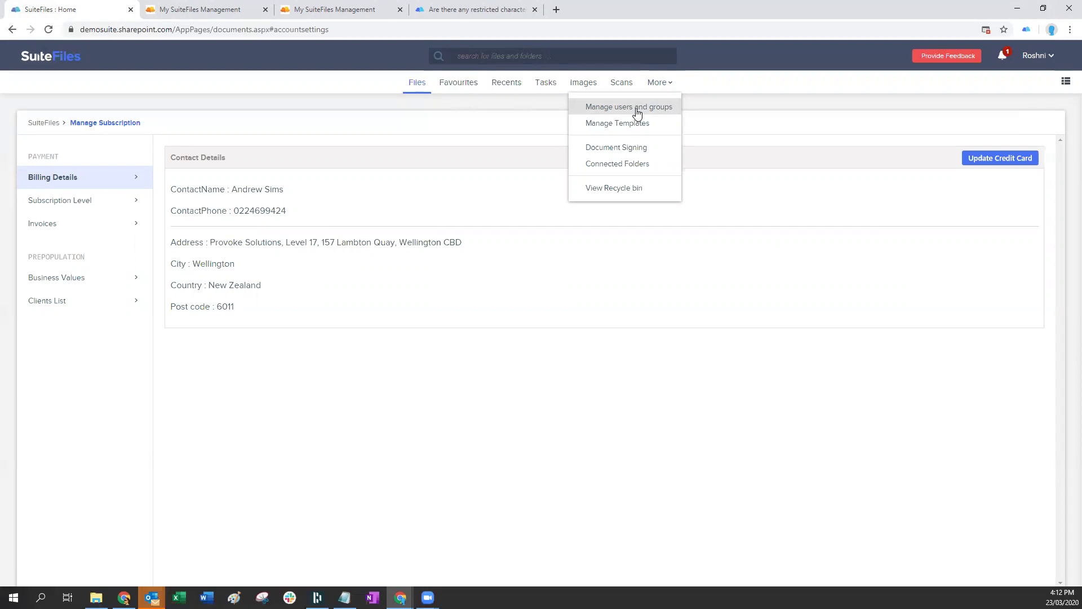
click(637, 114)
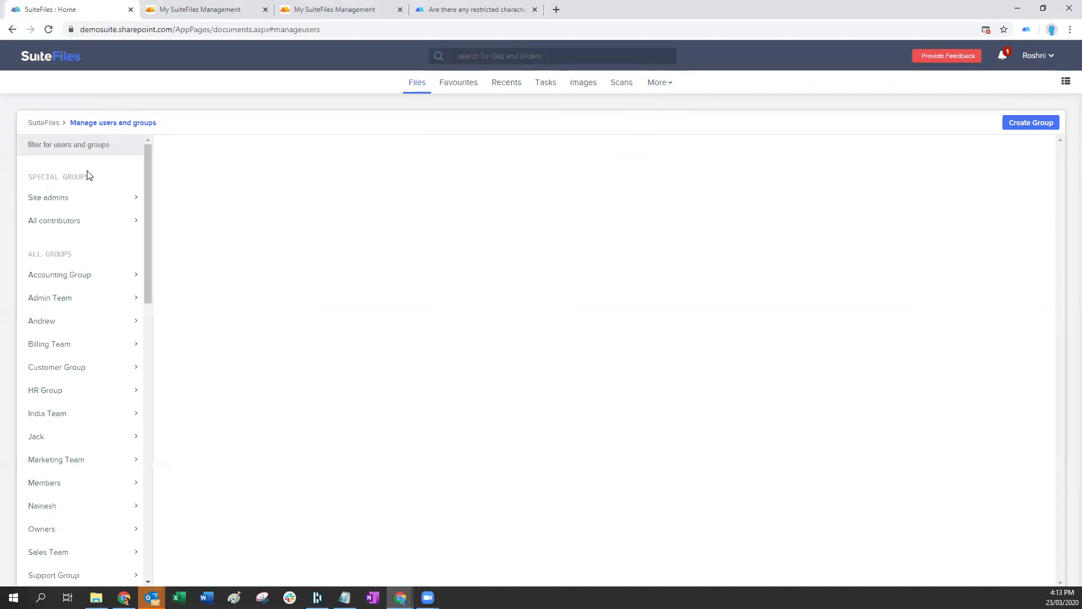
View the members of the Site admins group and open a non-administrator's details from the All Users list.
click(62, 201)
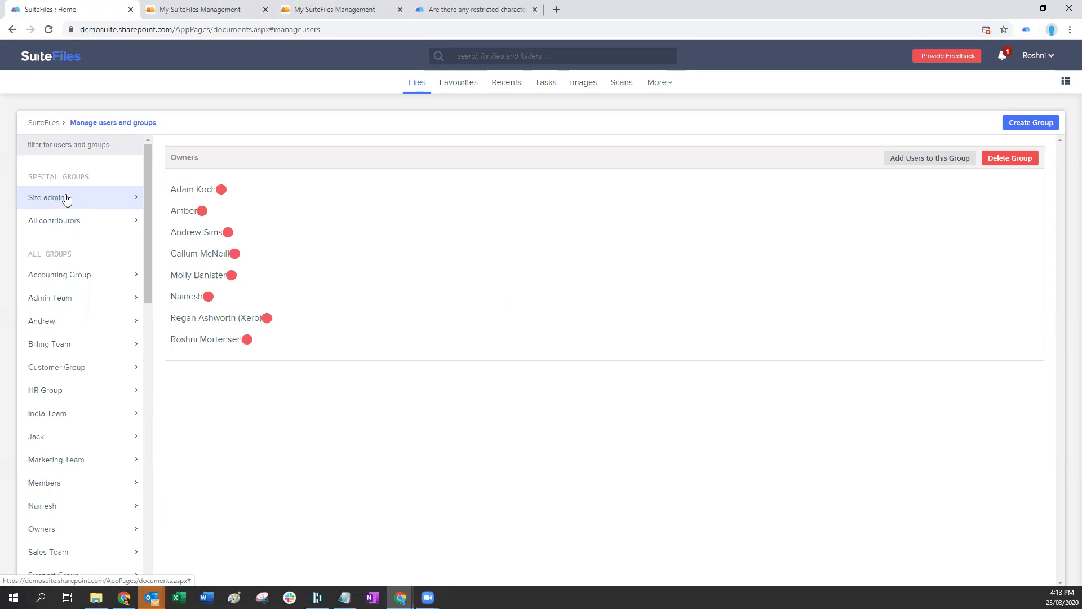
scroll(85, 324, down, 7)
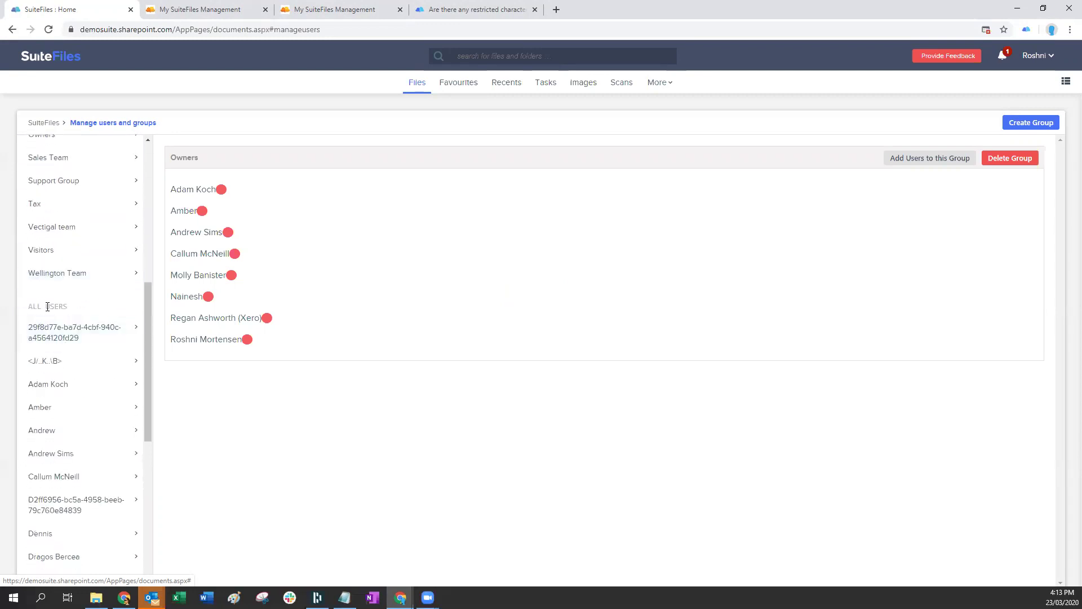
scroll(49, 378, down, 2)
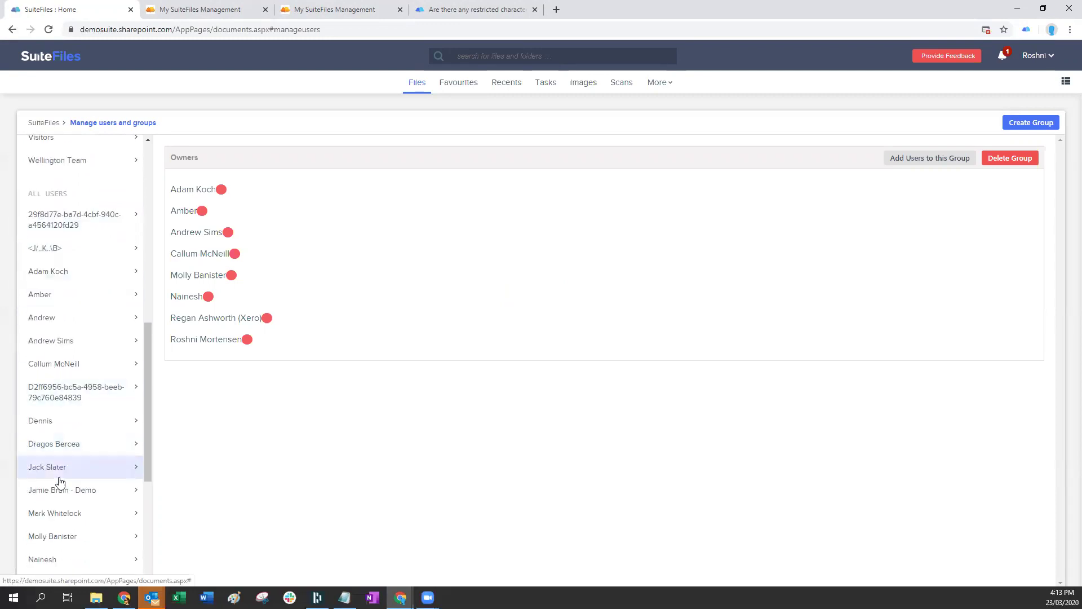
scroll(56, 541, down, 5)
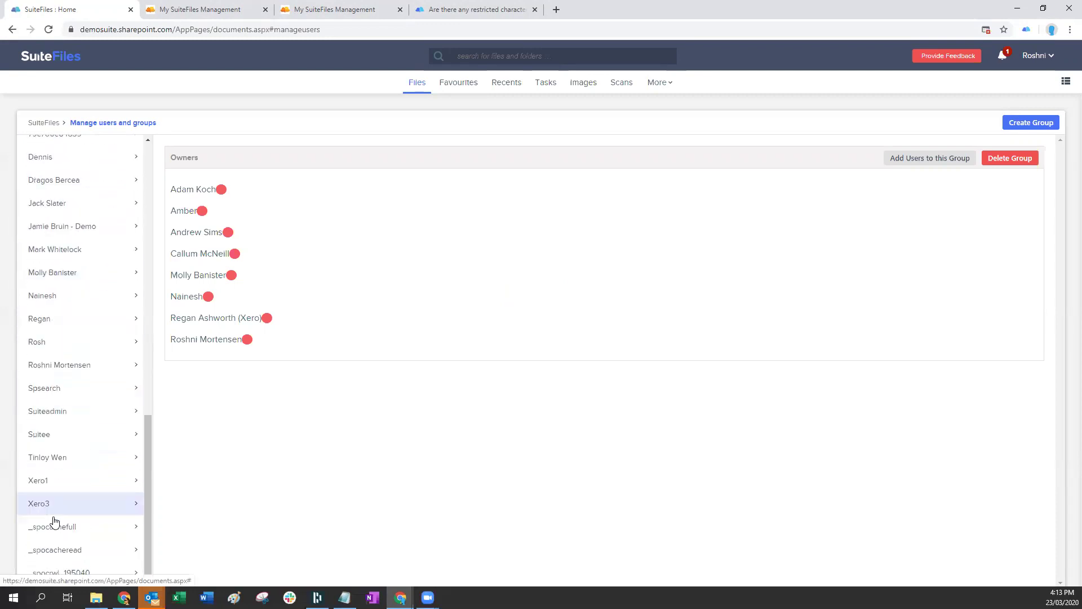
click(75, 332)
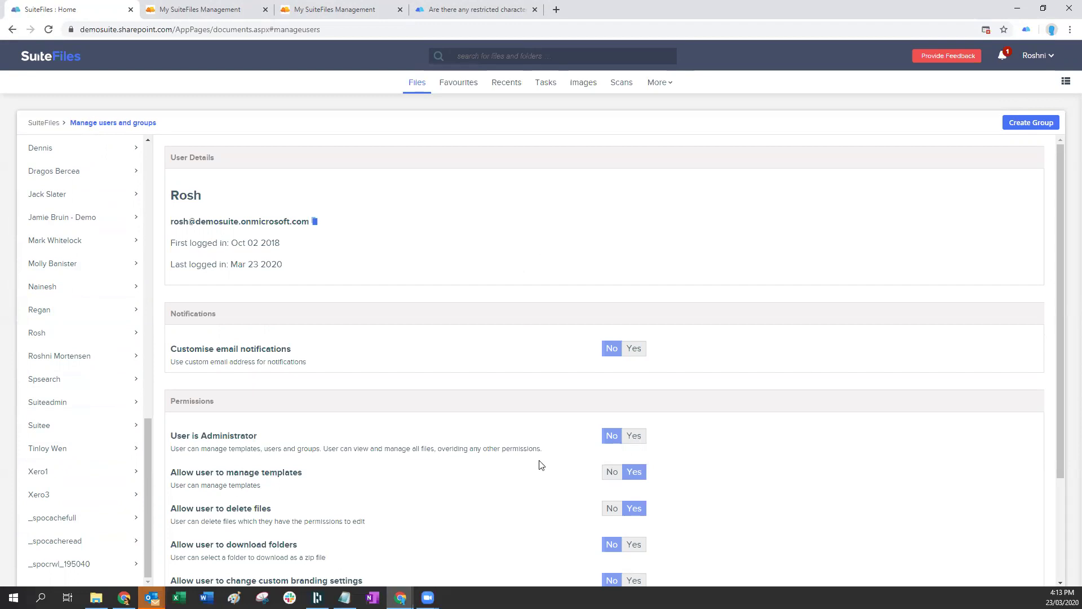
Return to the Site admins group and examine the members of All contributors, including the spo-grid-all-users entry.
scroll(72, 297, up, 10)
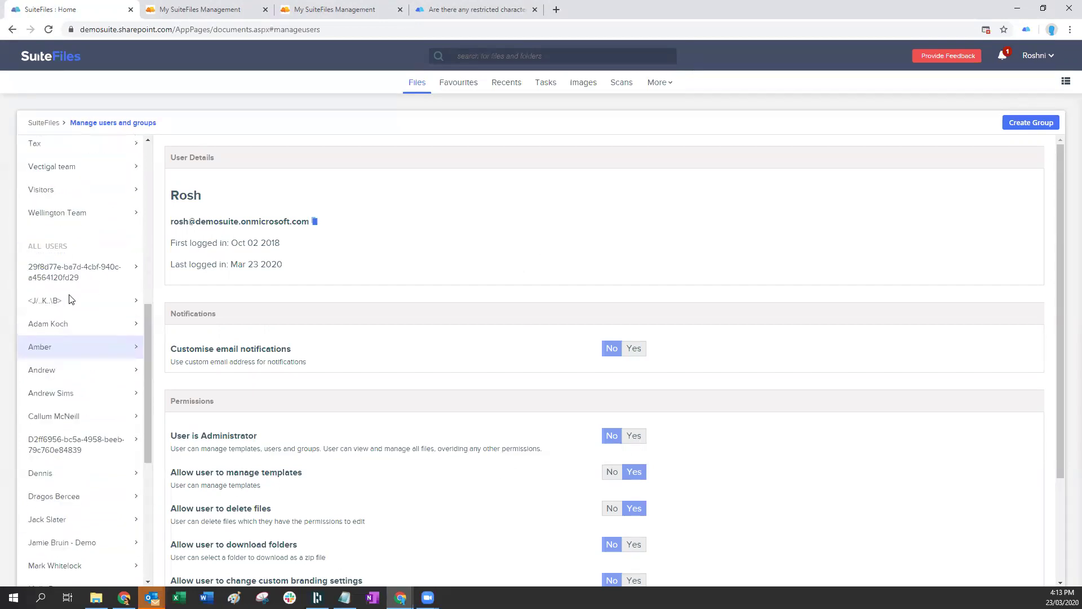
click(49, 205)
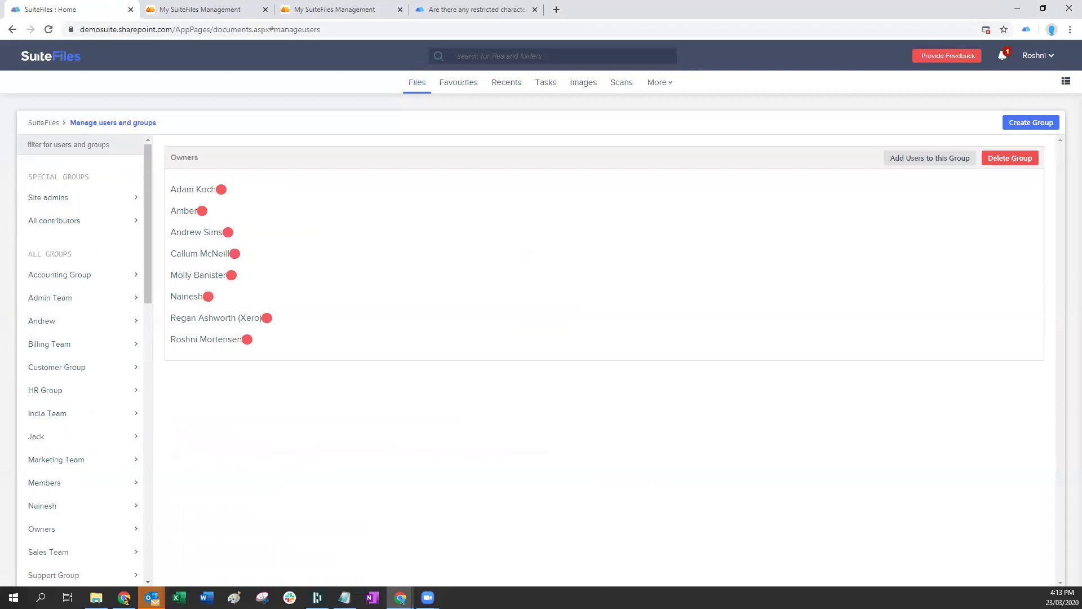
click(60, 229)
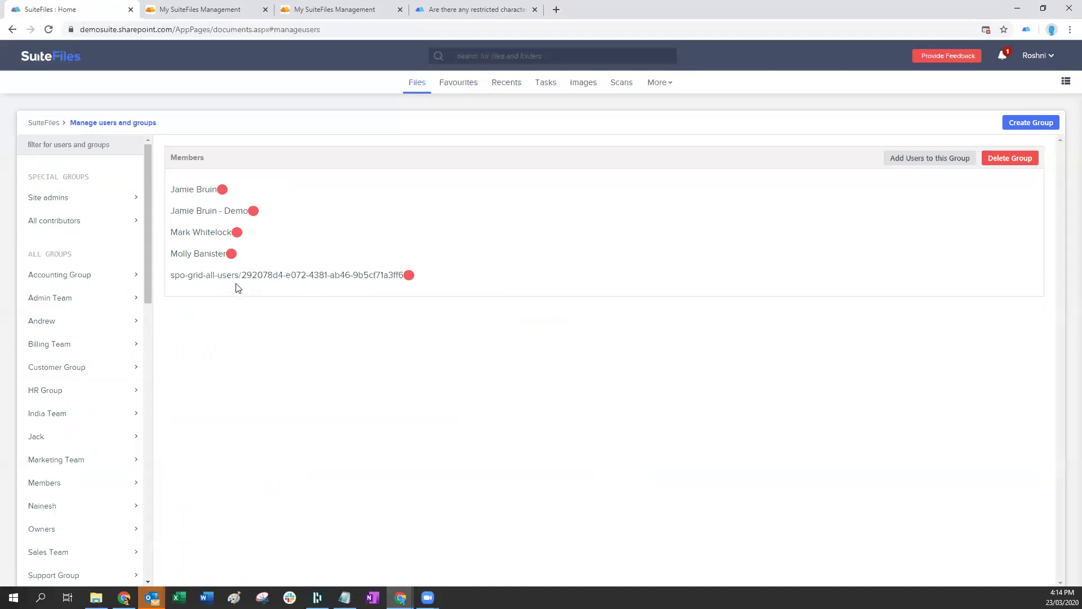
drag(171, 275, 185, 275)
click(276, 274)
click(69, 226)
mouse_move(410, 276)
click(124, 597)
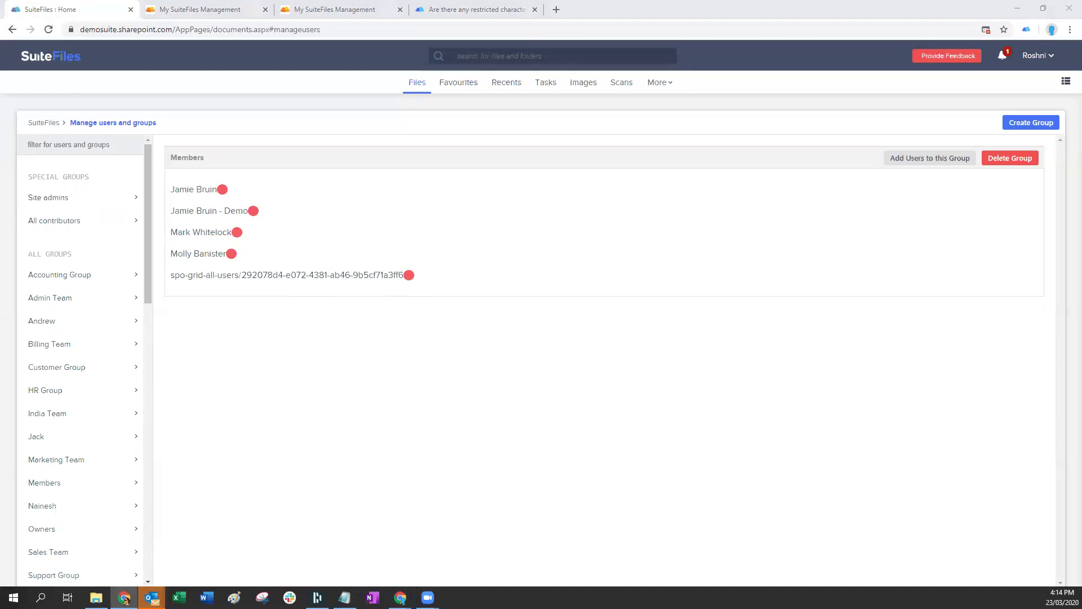
mouse_move(413, 280)
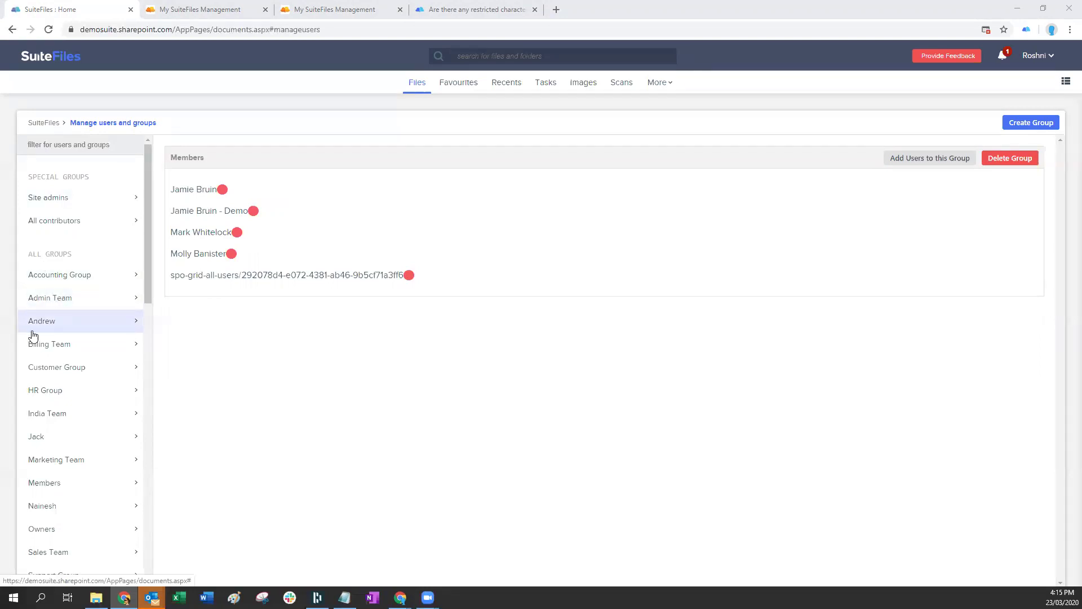
View the members of the Owners group and of the Visitors group under All Groups.
scroll(124, 387, down, 2)
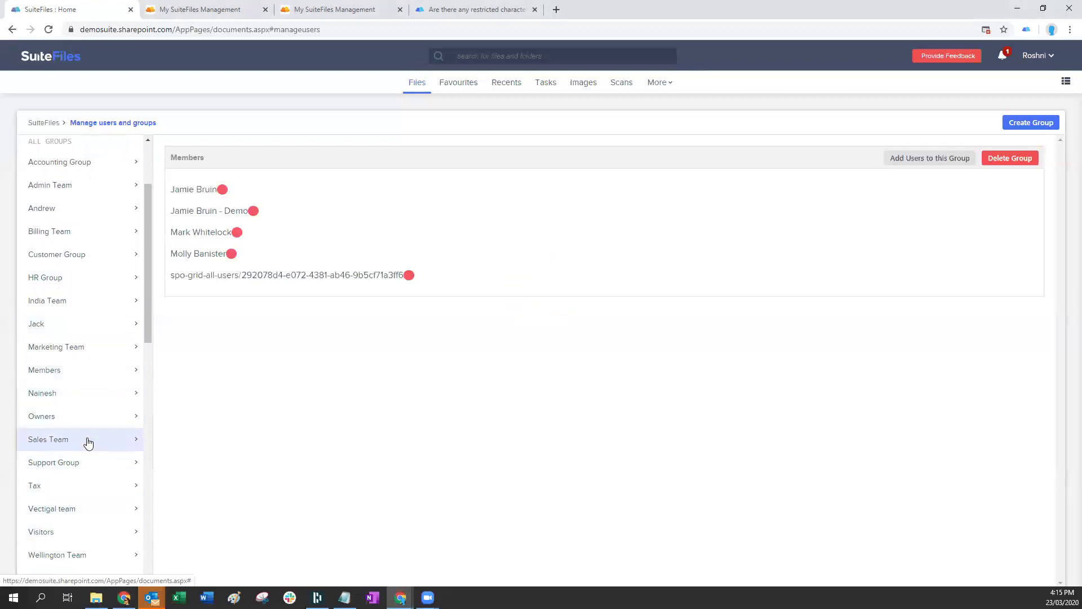
click(61, 419)
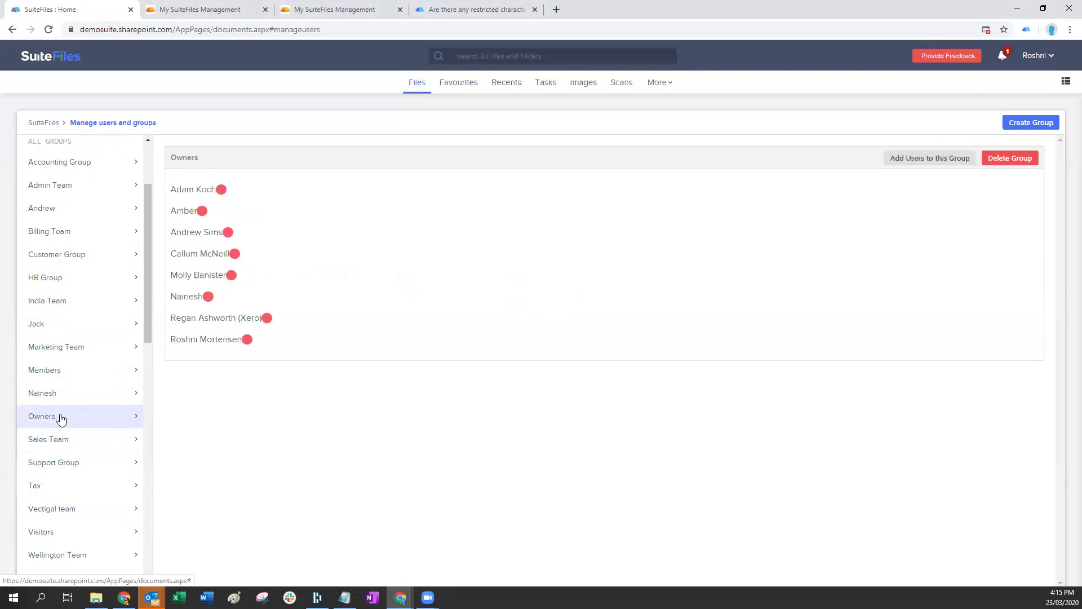
scroll(66, 420, down, 1)
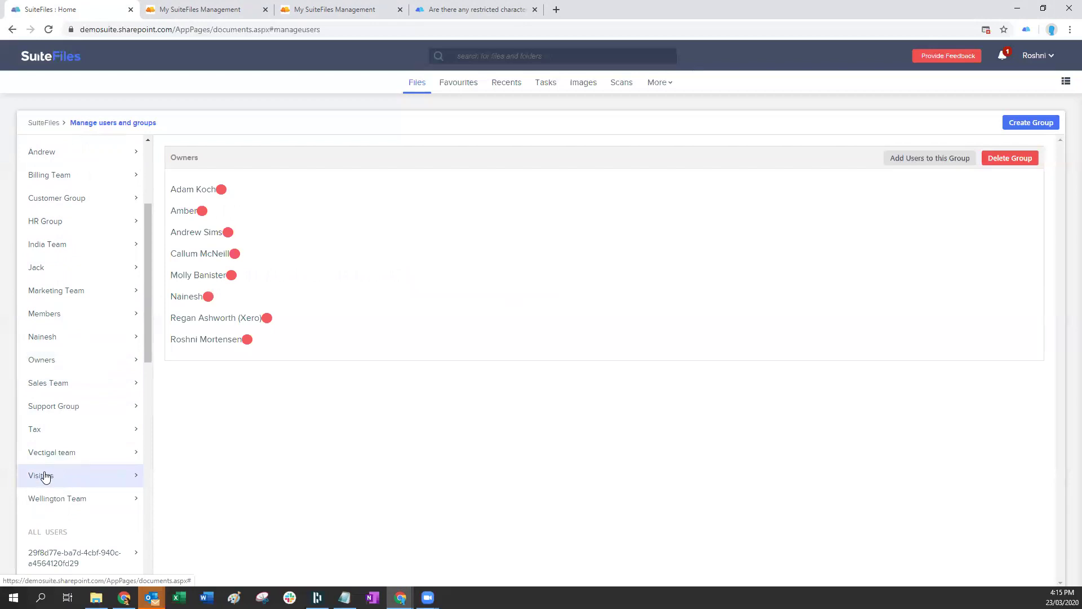
click(42, 477)
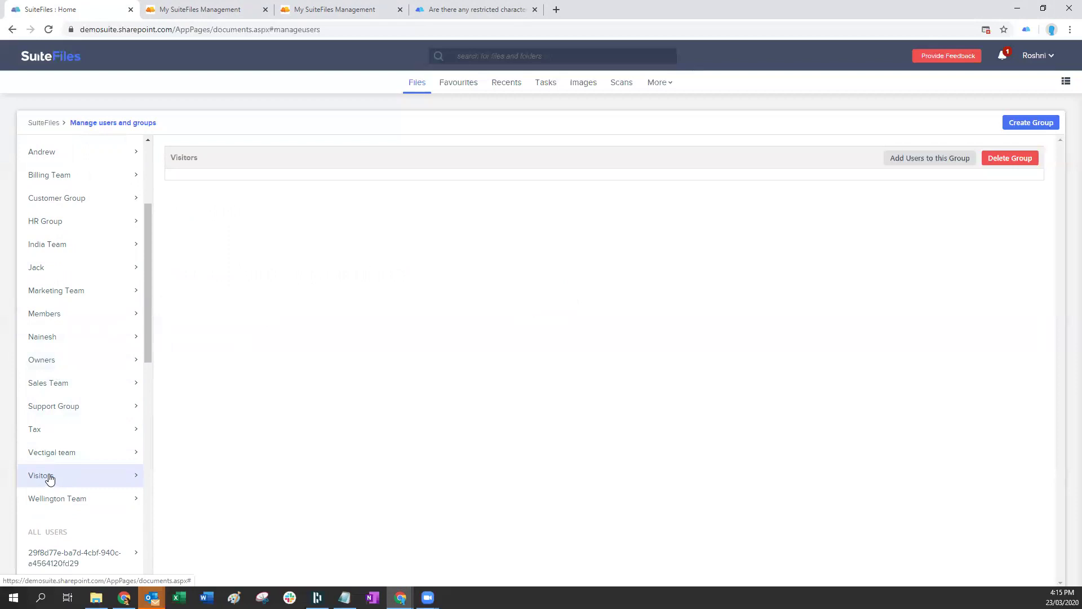
click(125, 598)
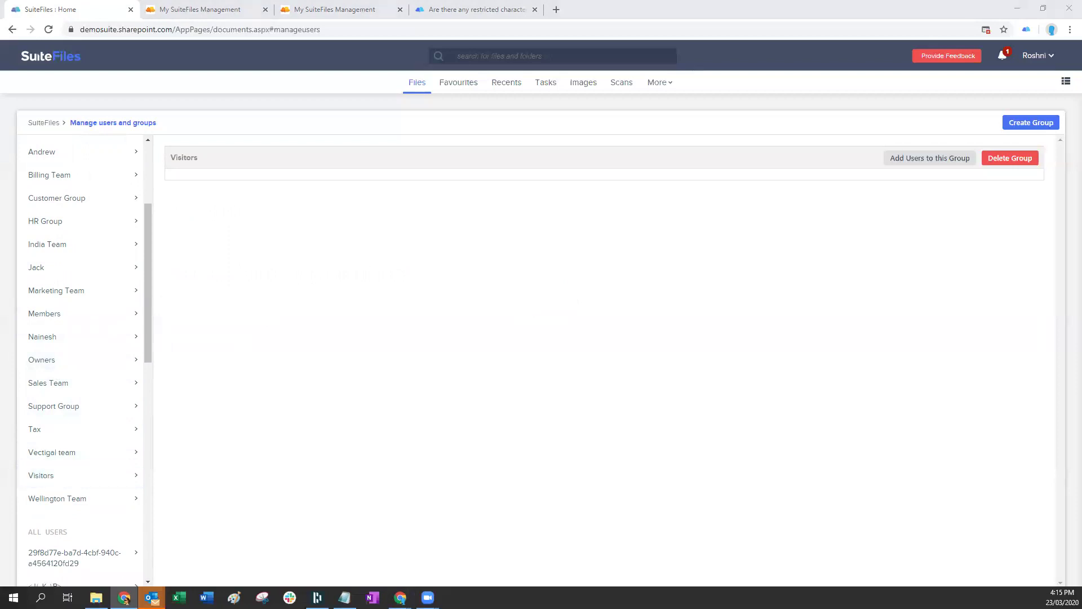
Open the Accounting Group and review its name and members.
drag(151, 218, 151, 158)
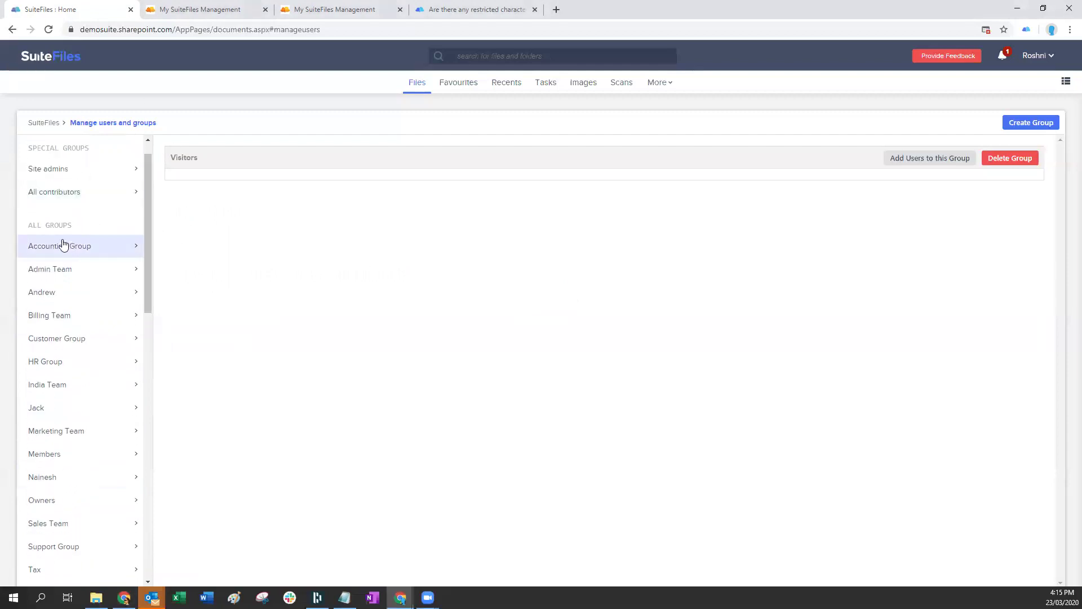
click(36, 254)
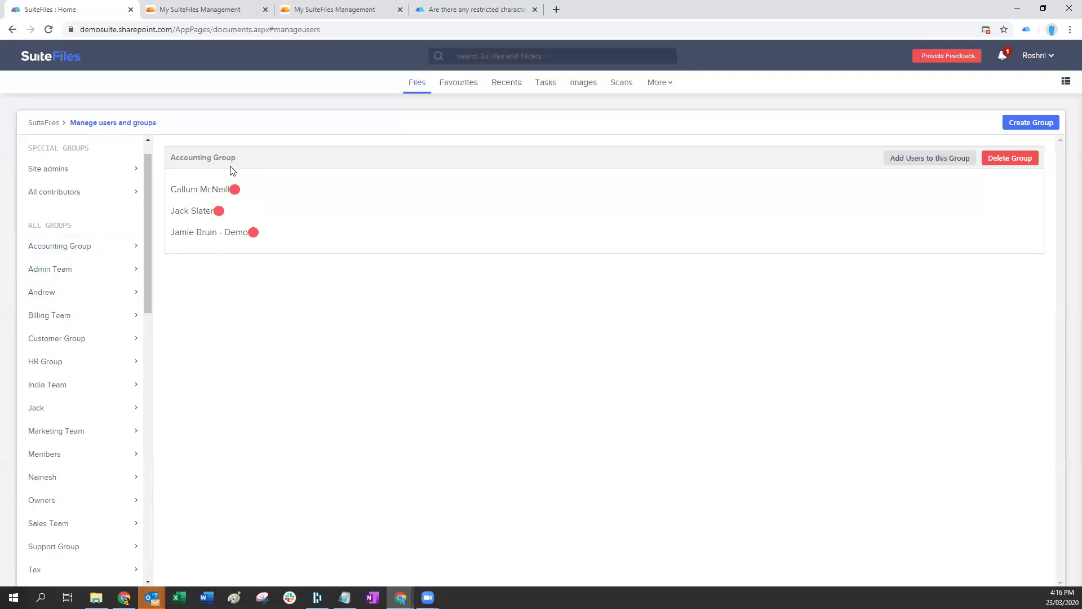
drag(236, 159, 171, 159)
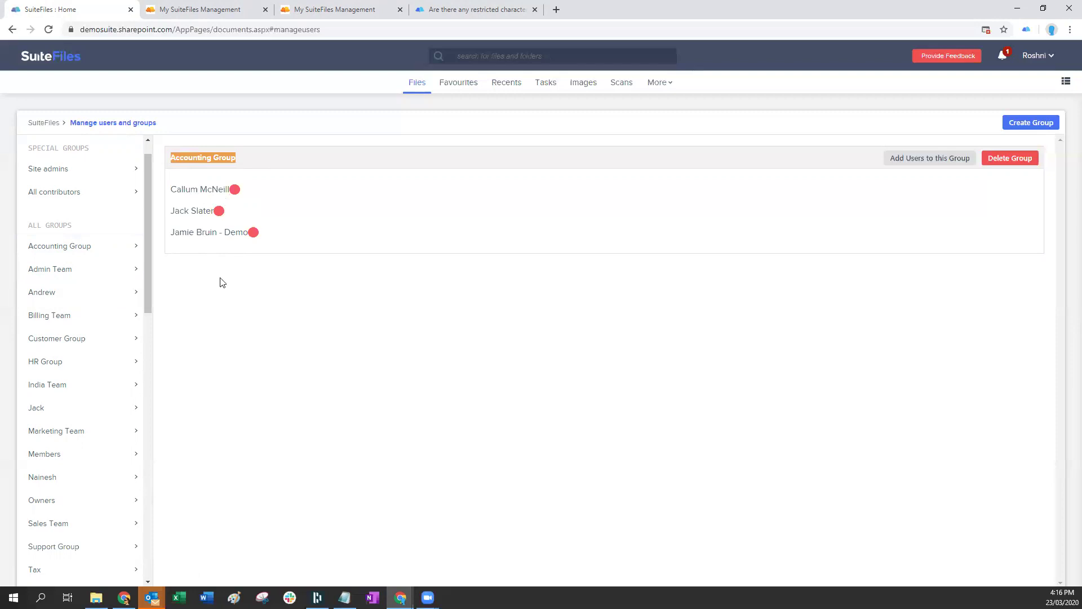
click(251, 321)
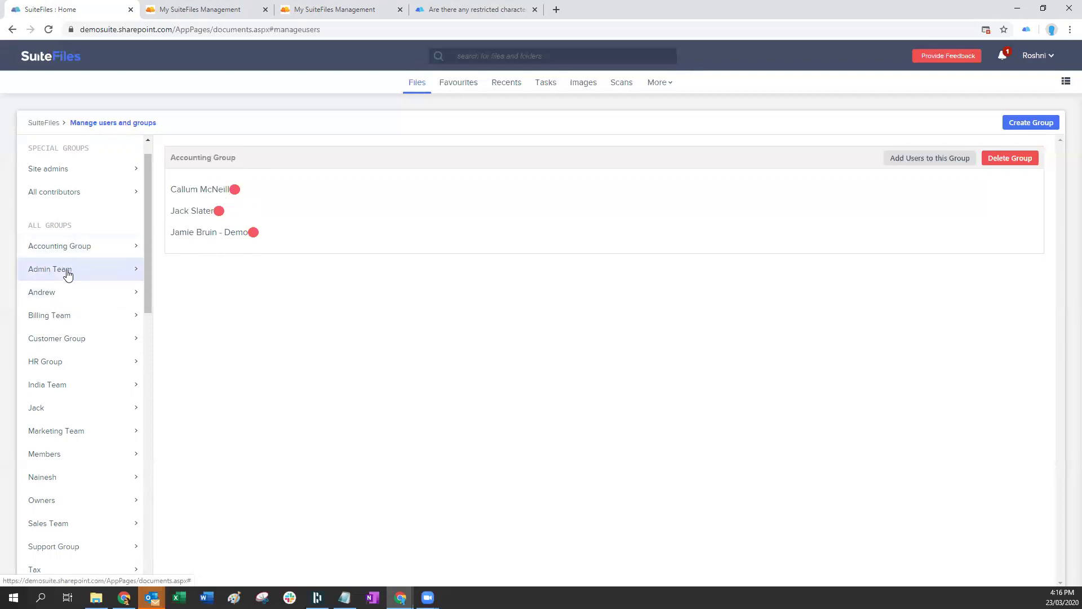
Browse the All Users list and open the details of a standard user who is allowed to download folders.
scroll(75, 284, down, 5)
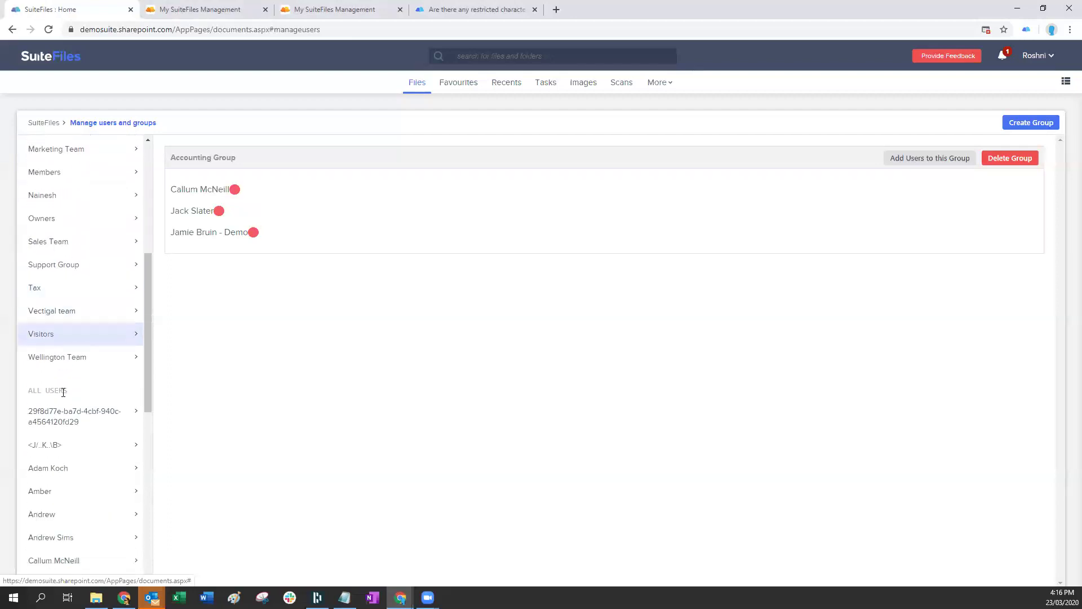
drag(33, 391, 73, 411)
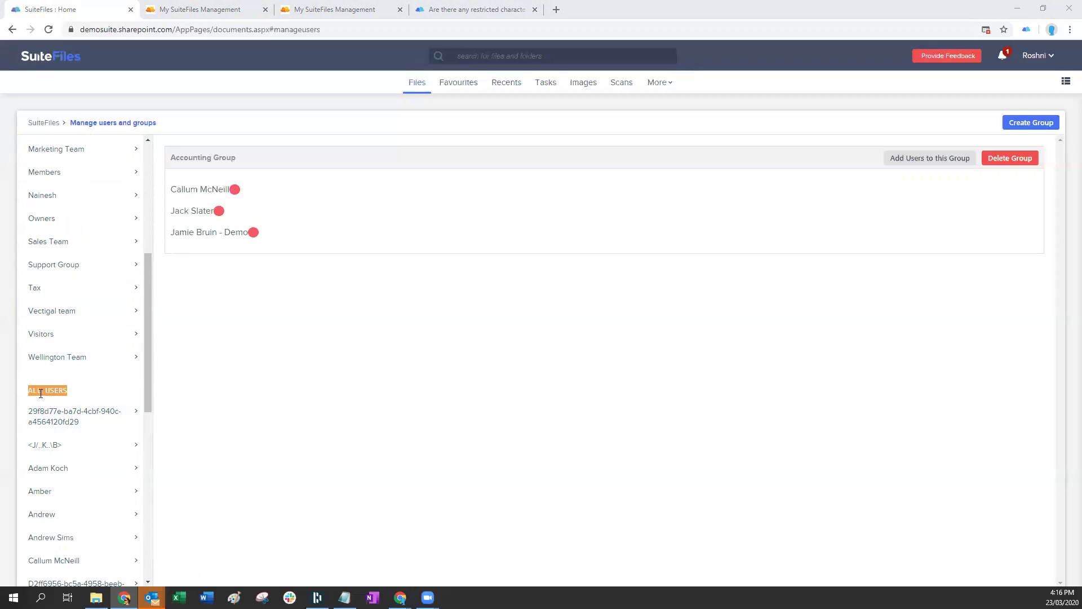
scroll(73, 495, down, 2)
scroll(72, 498, down, 4)
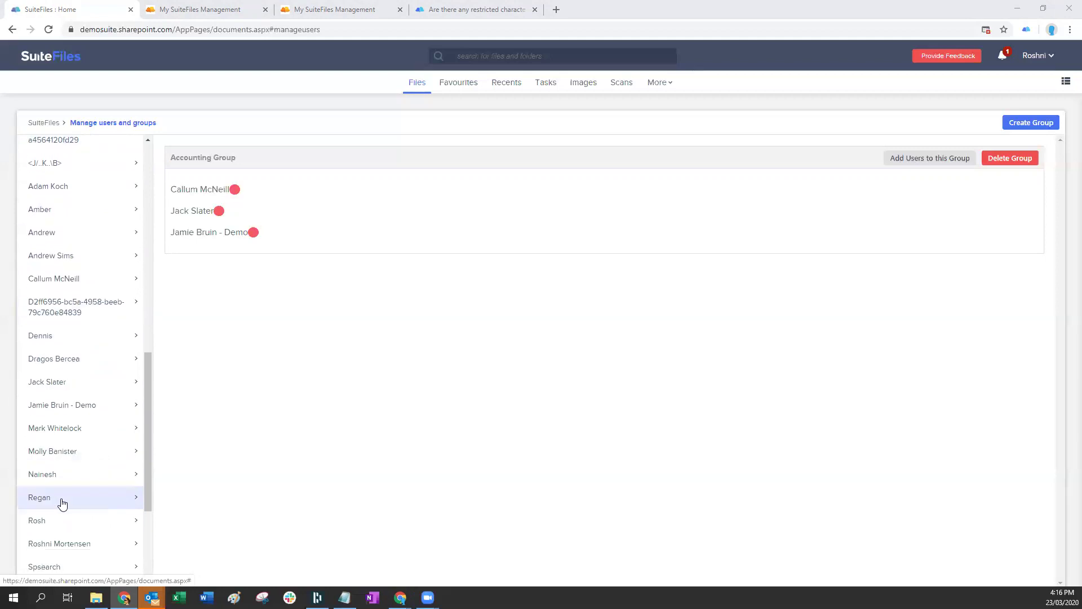
scroll(62, 501, down, 1)
click(66, 372)
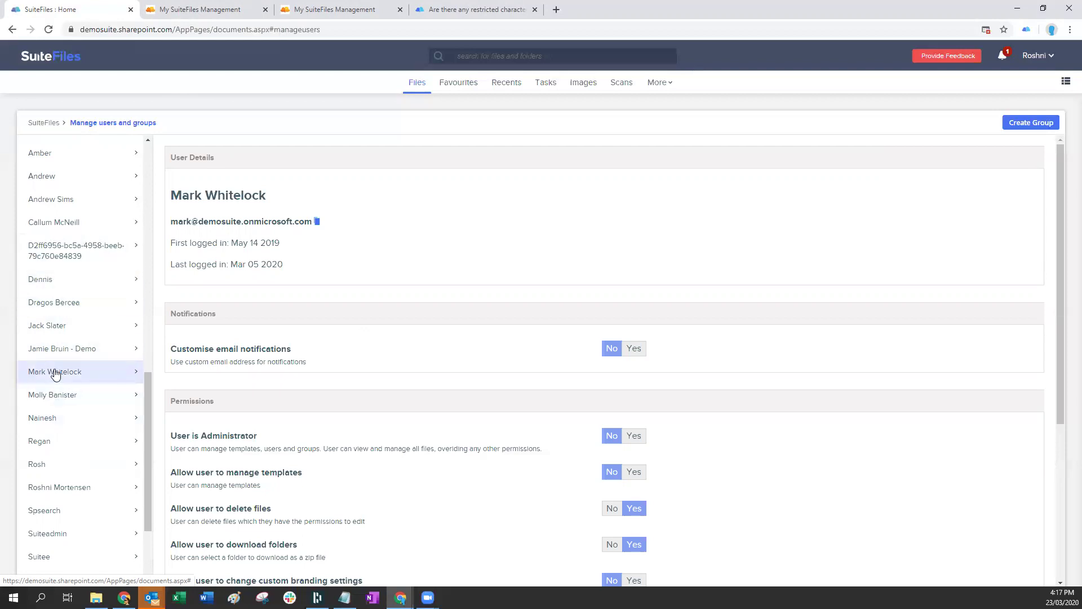
click(83, 373)
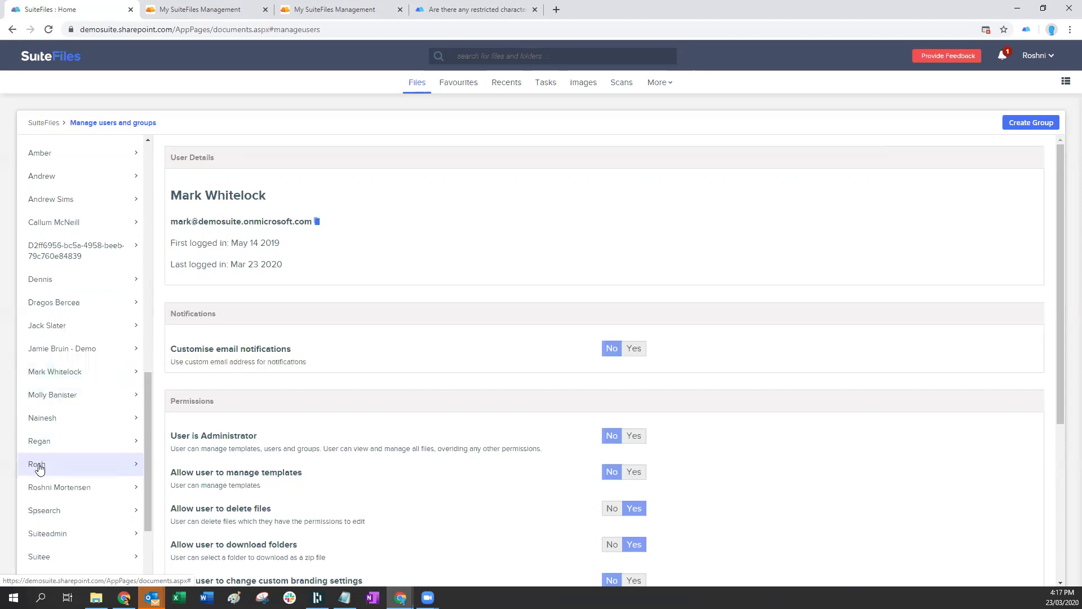
Open an administrator's user details and review the administrator permissions and group memberships.
click(44, 492)
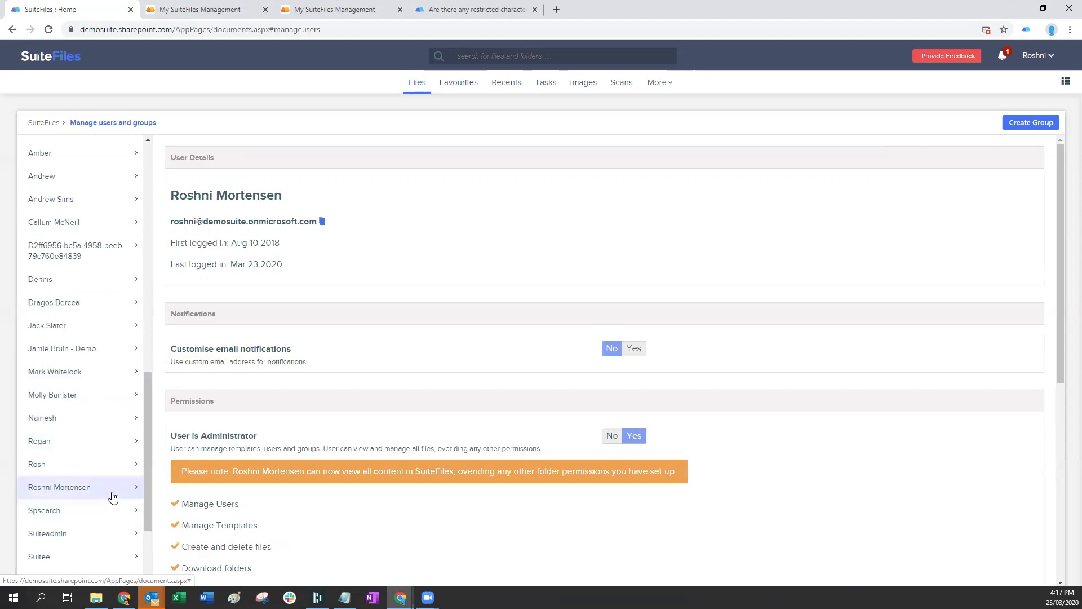
scroll(105, 494, down, 1)
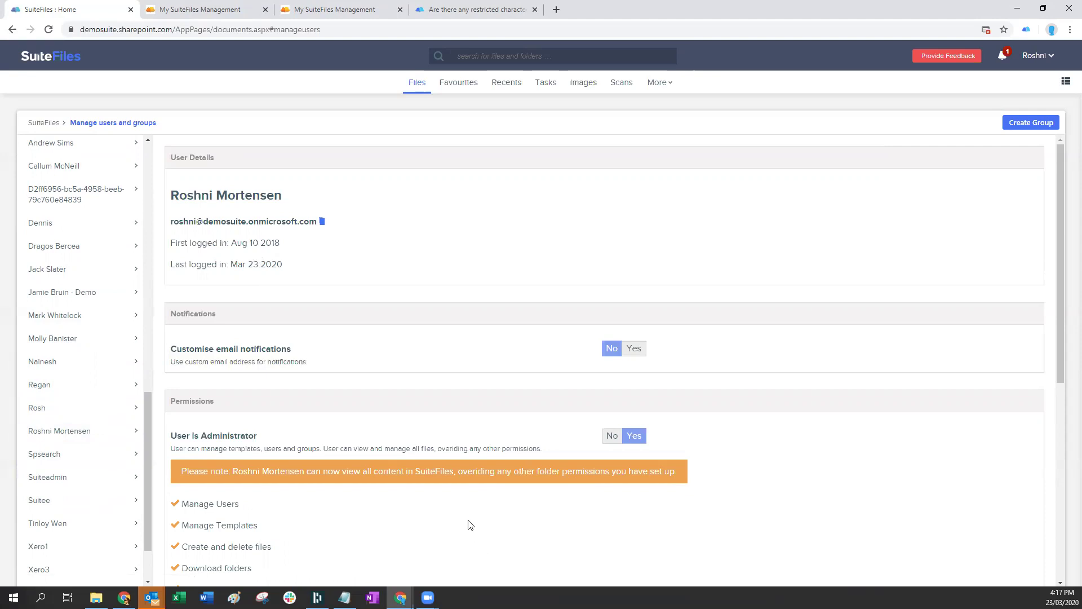
scroll(519, 424, down, 2)
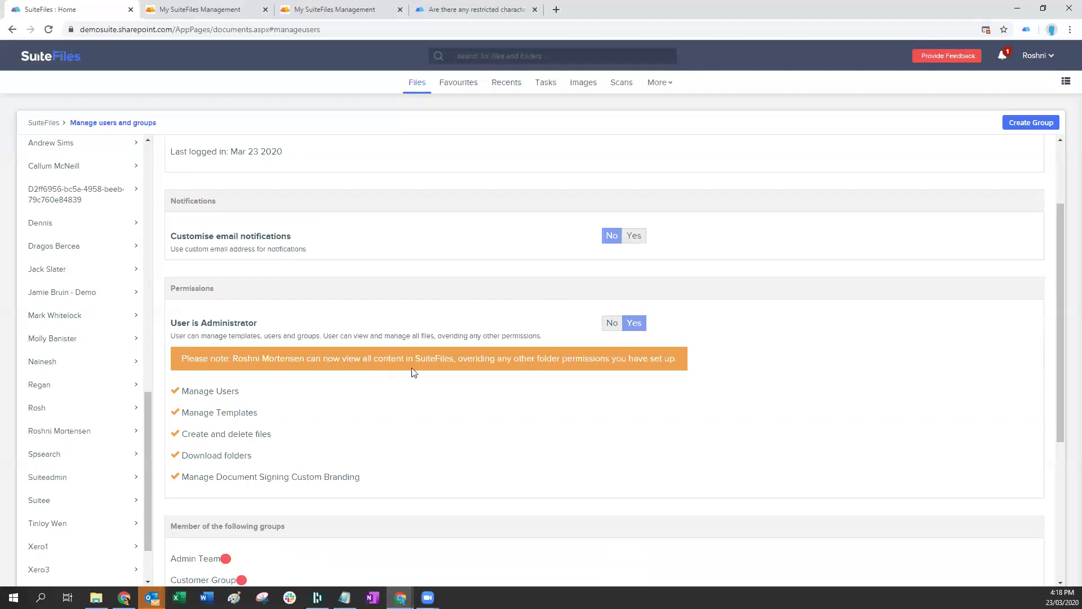
scroll(399, 397, down, 2)
scroll(399, 396, down, 1)
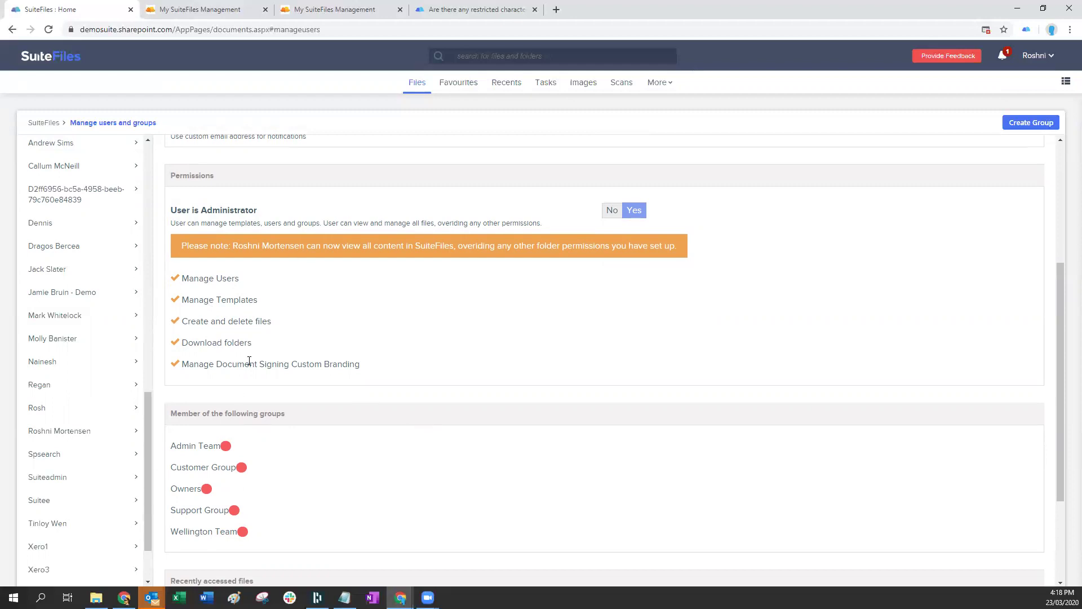
Open a non-administrator's details and review the individual permissions, including the one for changing custom branding settings.
click(35, 412)
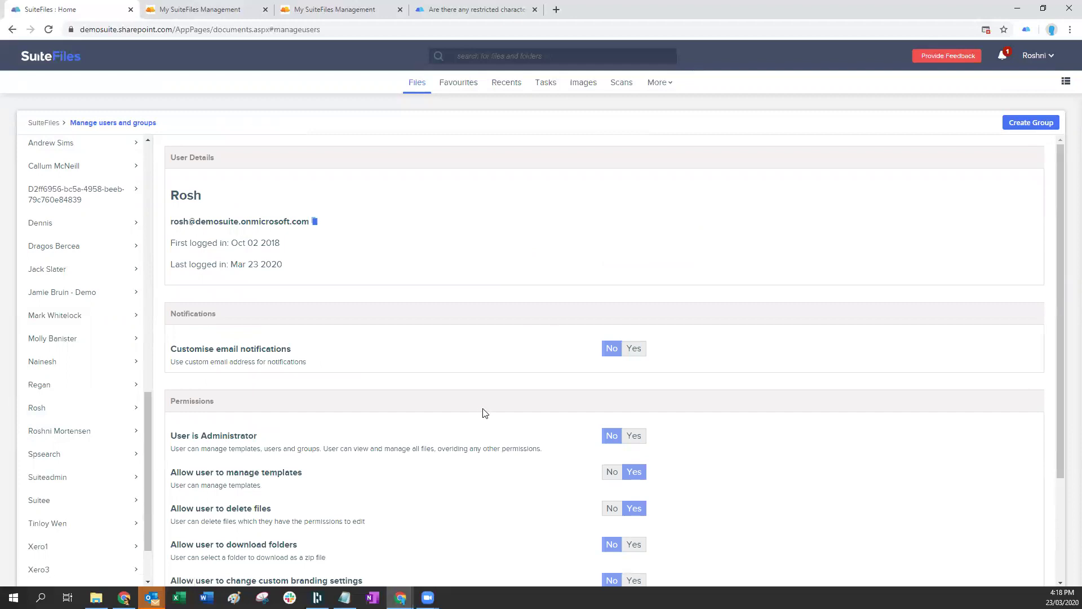
scroll(485, 413, down, 3)
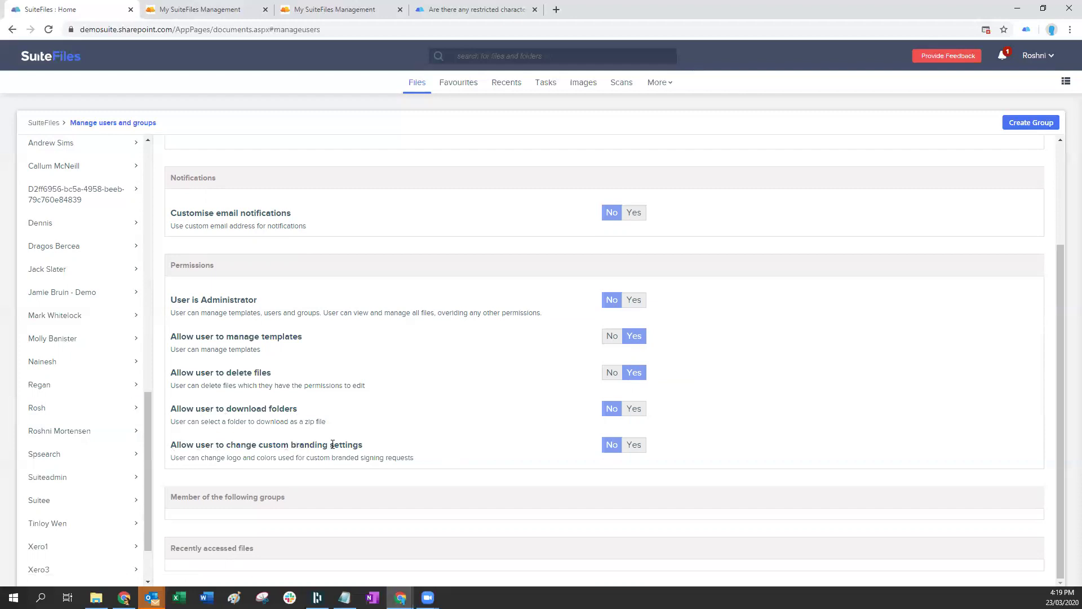
drag(329, 445, 258, 446)
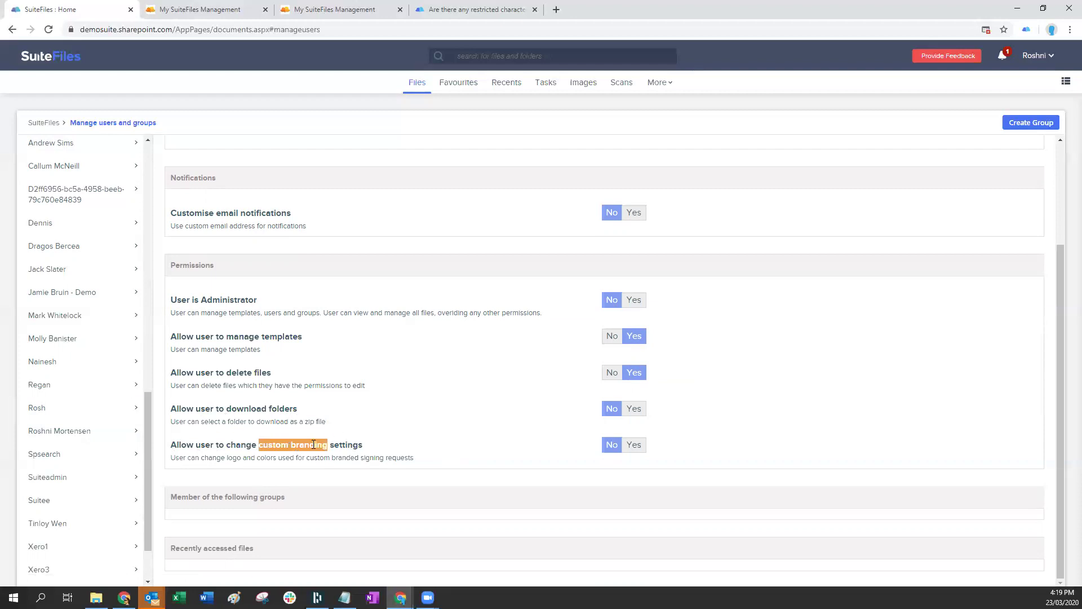
click(244, 417)
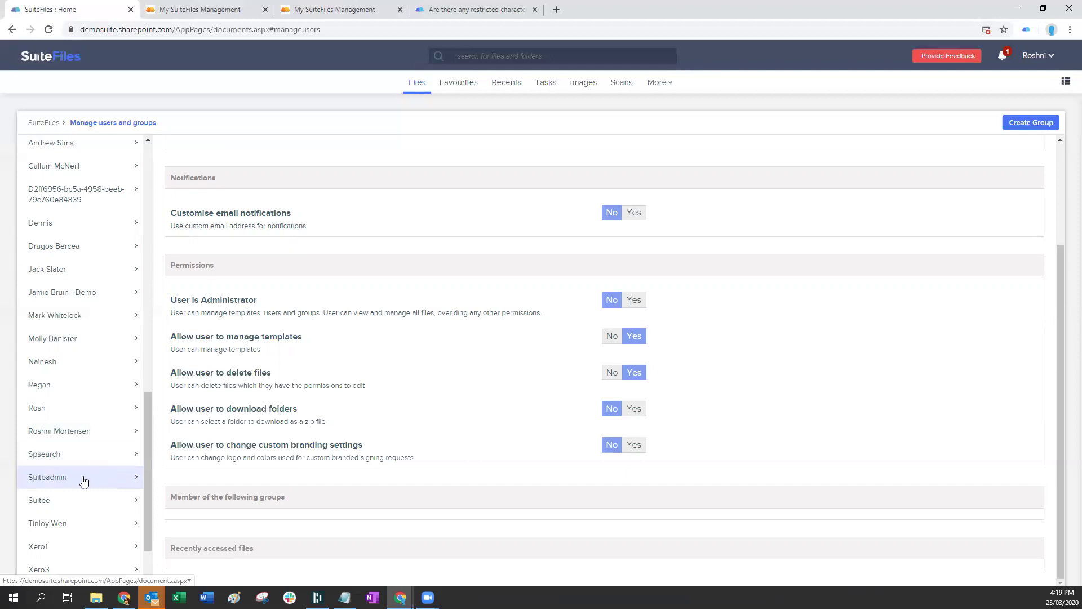
scroll(106, 482, up, 5)
scroll(113, 494, up, 1)
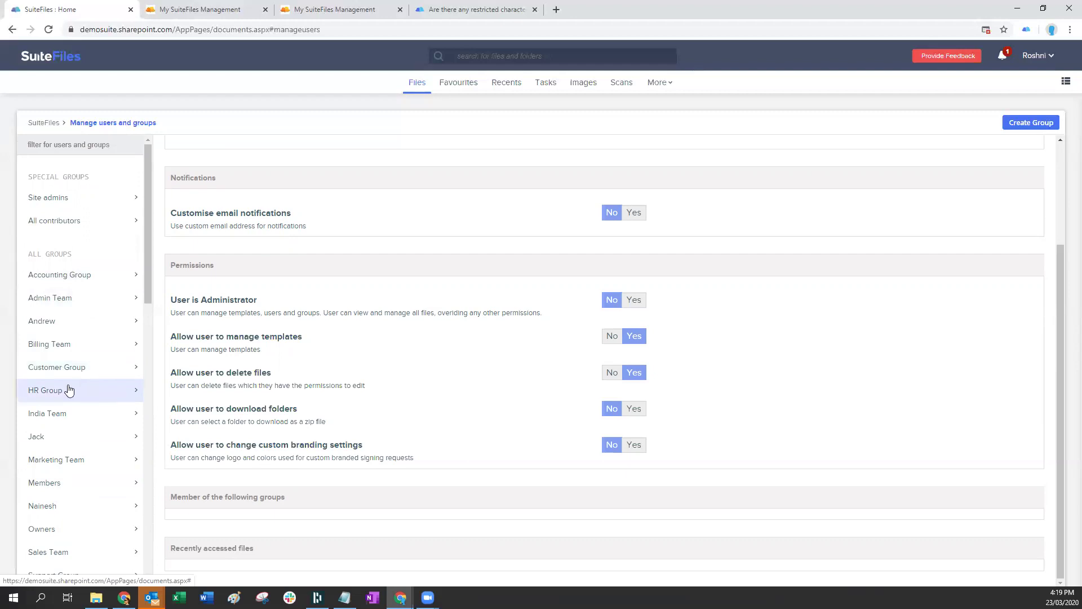
scroll(68, 388, down, 4)
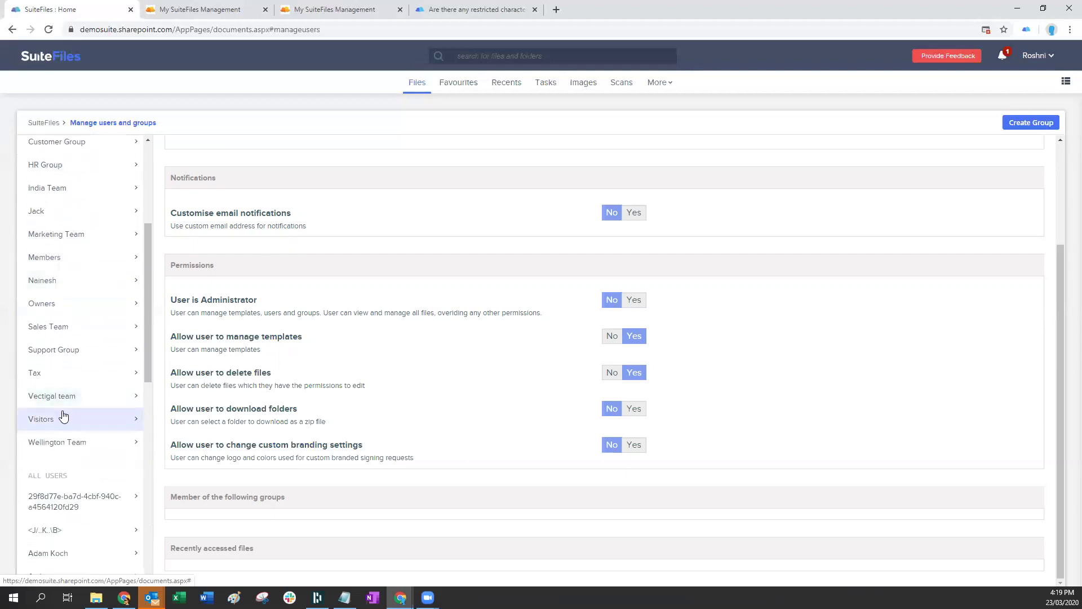
scroll(62, 427, up, 2)
scroll(62, 427, up, 3)
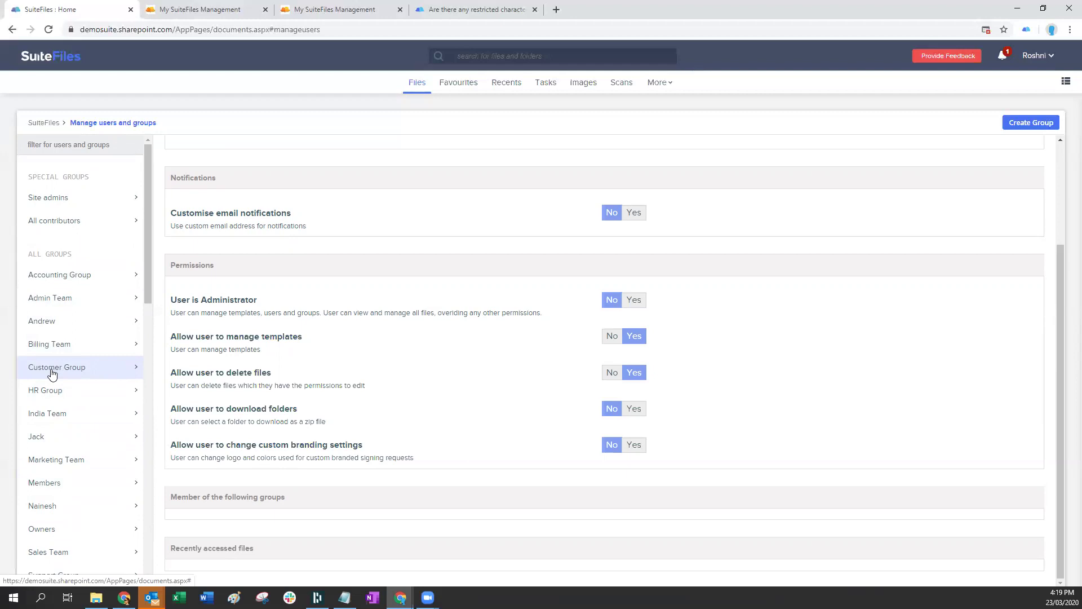
Create a new group named Another Group.
click(1033, 128)
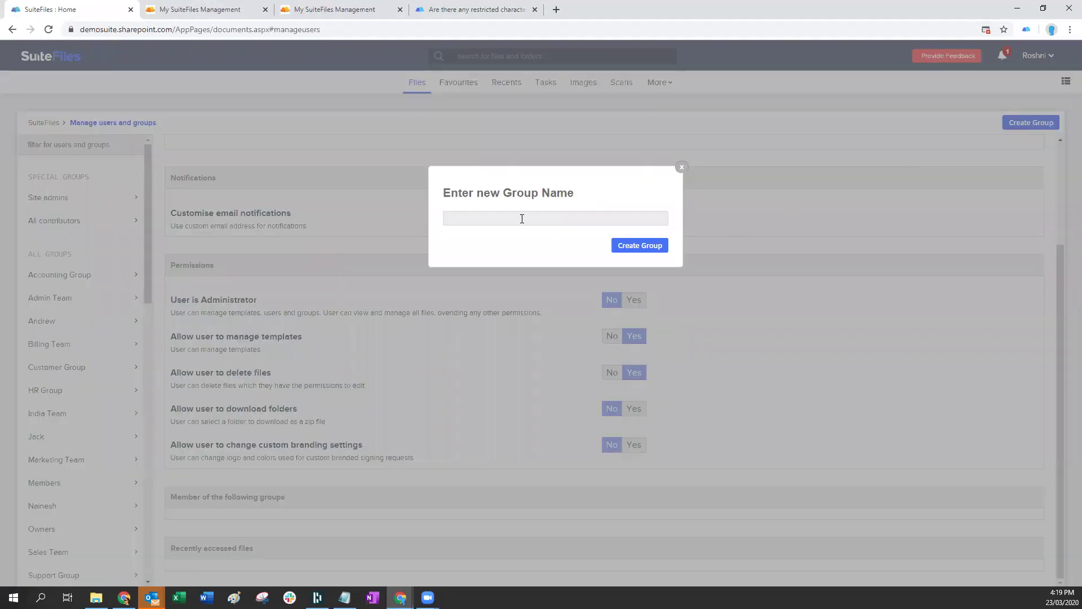
text(Another Group)
click(628, 247)
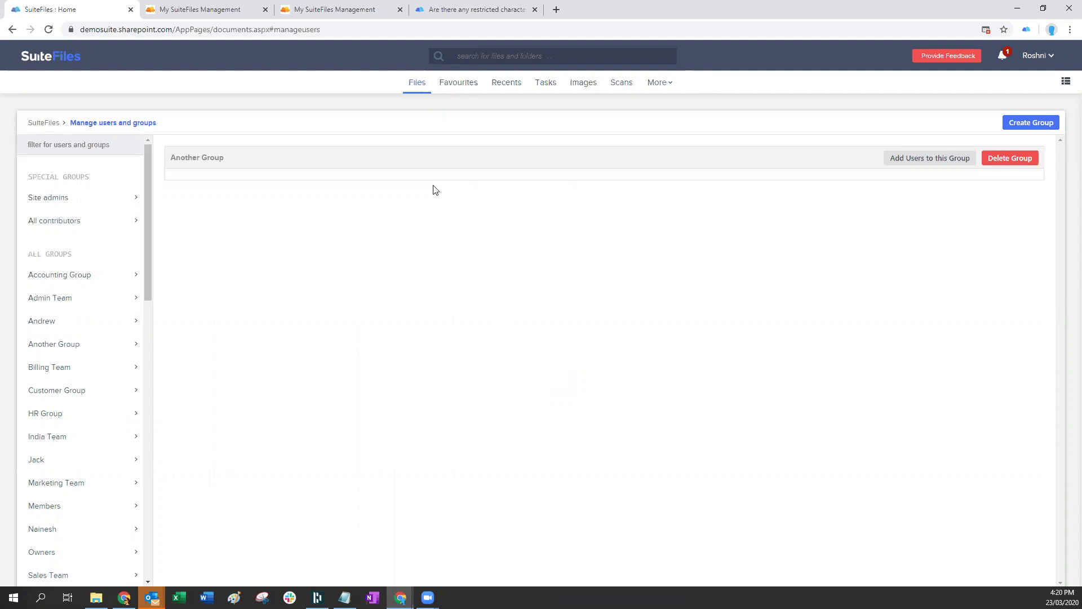
drag(169, 157, 251, 157)
Start adding users to Another Group and pick the first two colleagues as members.
click(913, 161)
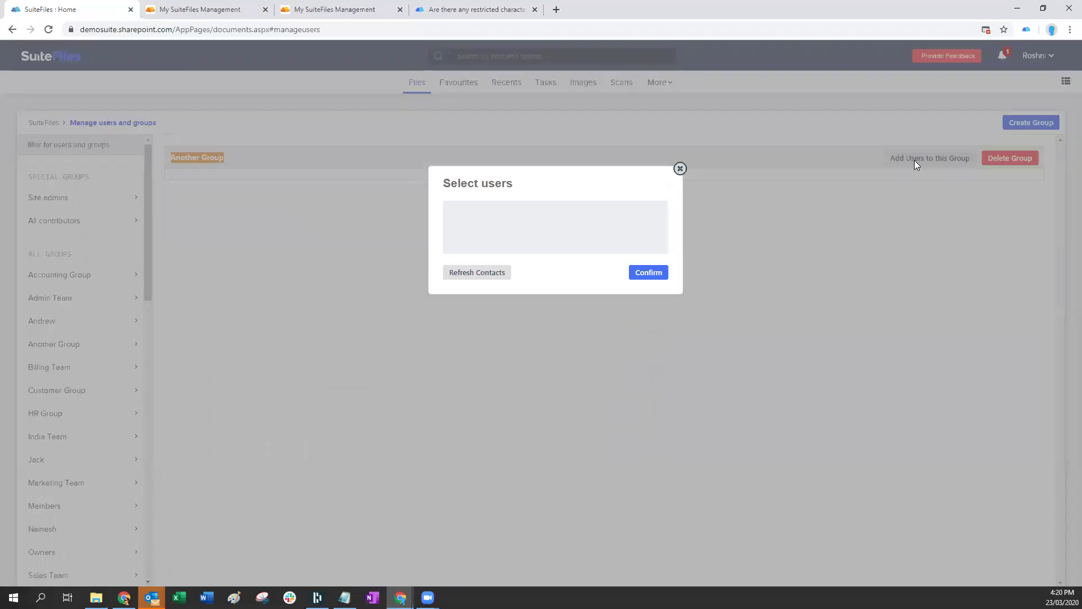
click(468, 217)
text(roshni)
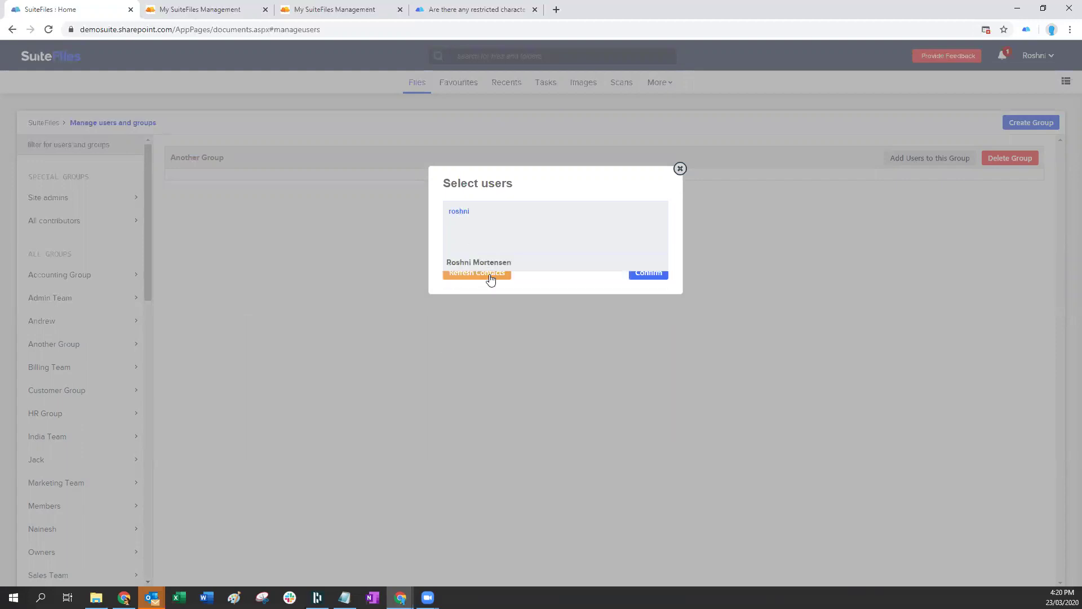
click(489, 273)
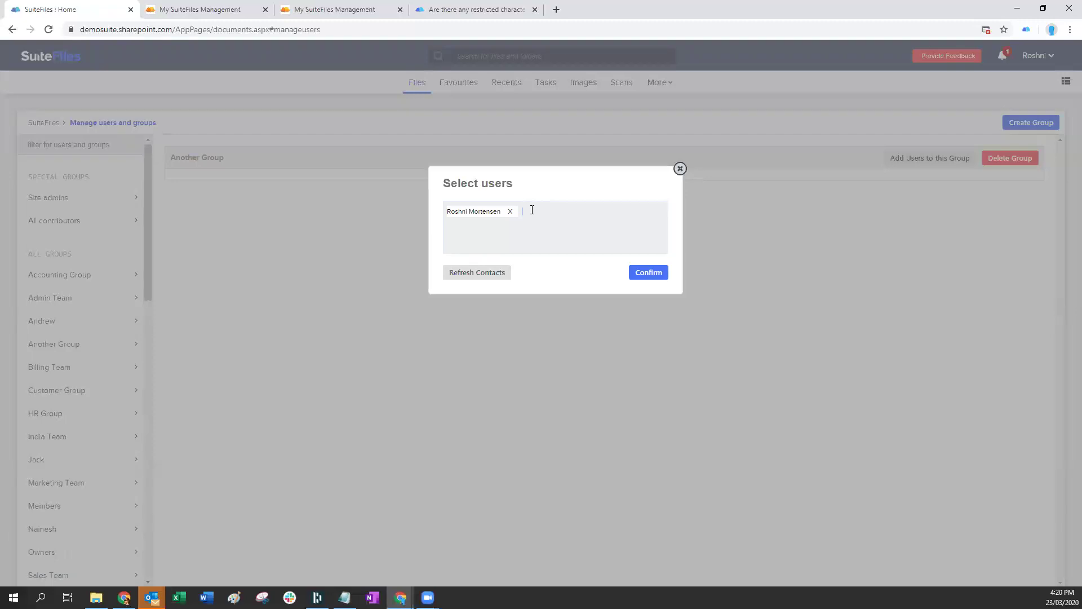
text(mol)
key(Return)
Pick two more colleagues whose first names begin with "ja" and confirm the additions to Another Group.
text(jai)
key(BackSpace)
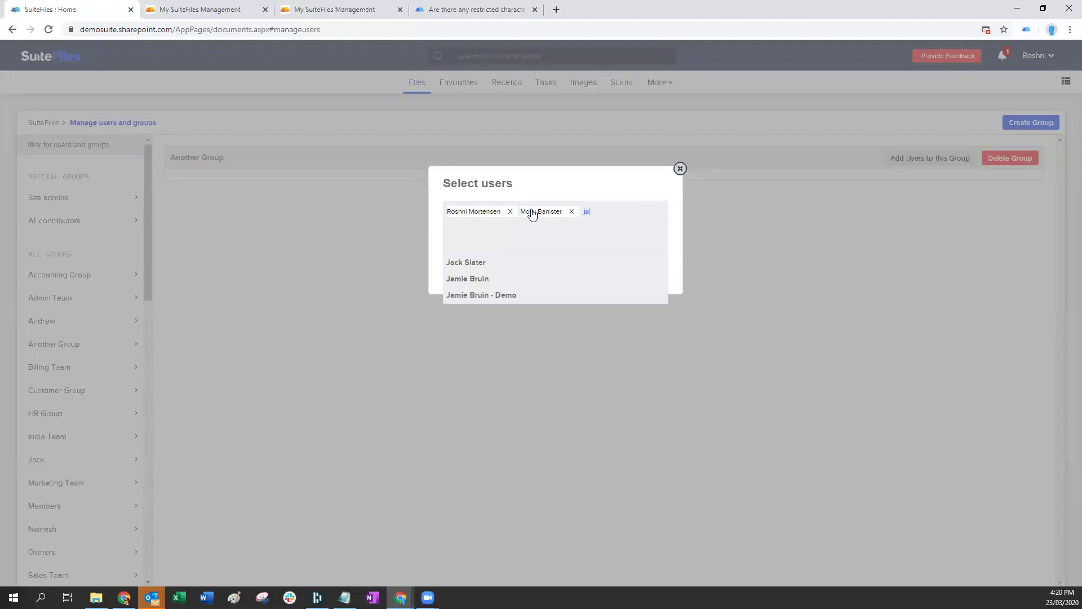
key(Down)
key(Return)
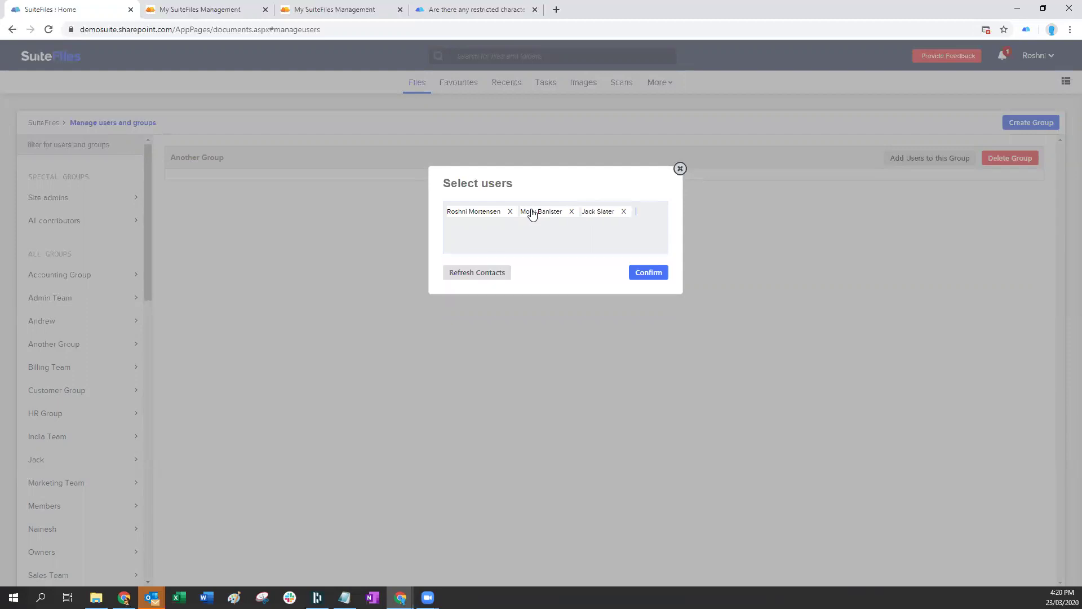
text(jai)
key(BackSpace)
text(m)
key(Down)
key(Return)
click(656, 278)
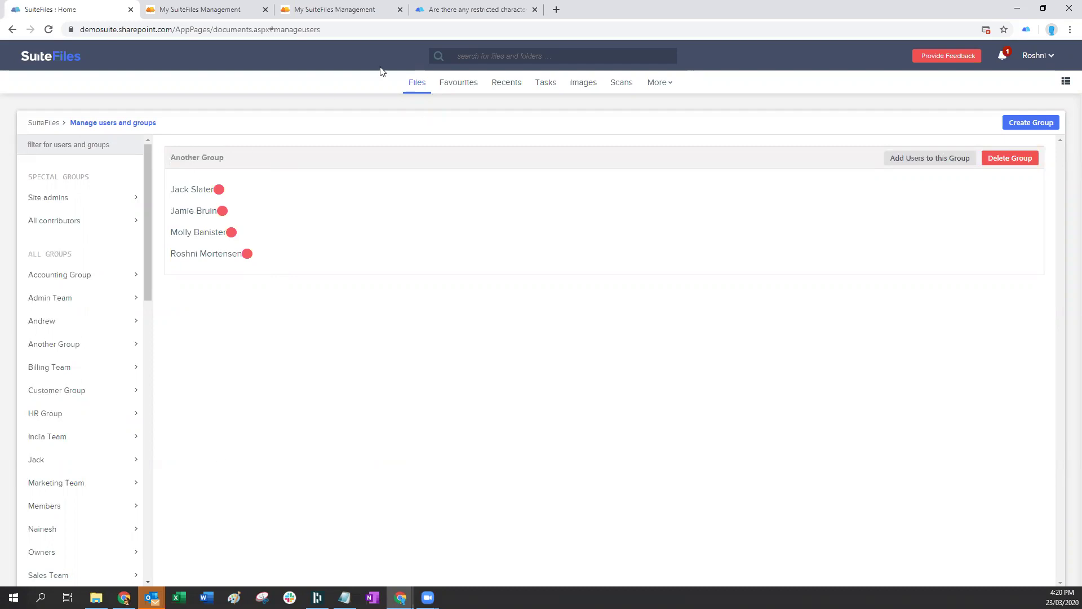
Open Secret Folder - CLASSIFIED and view its folder options, both inside the folder and from the Files home list.
click(419, 87)
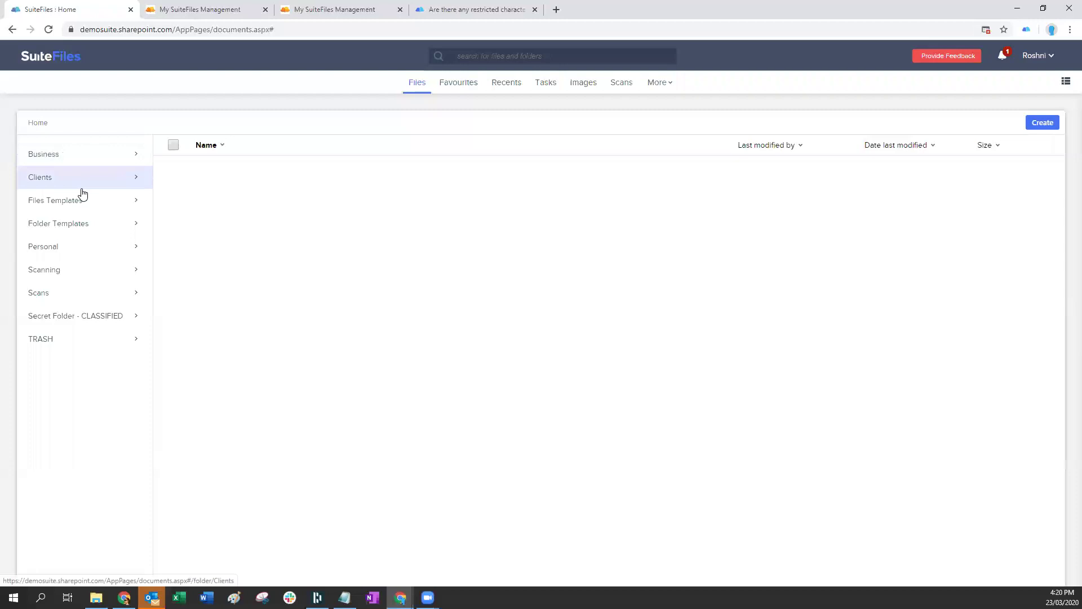
click(65, 316)
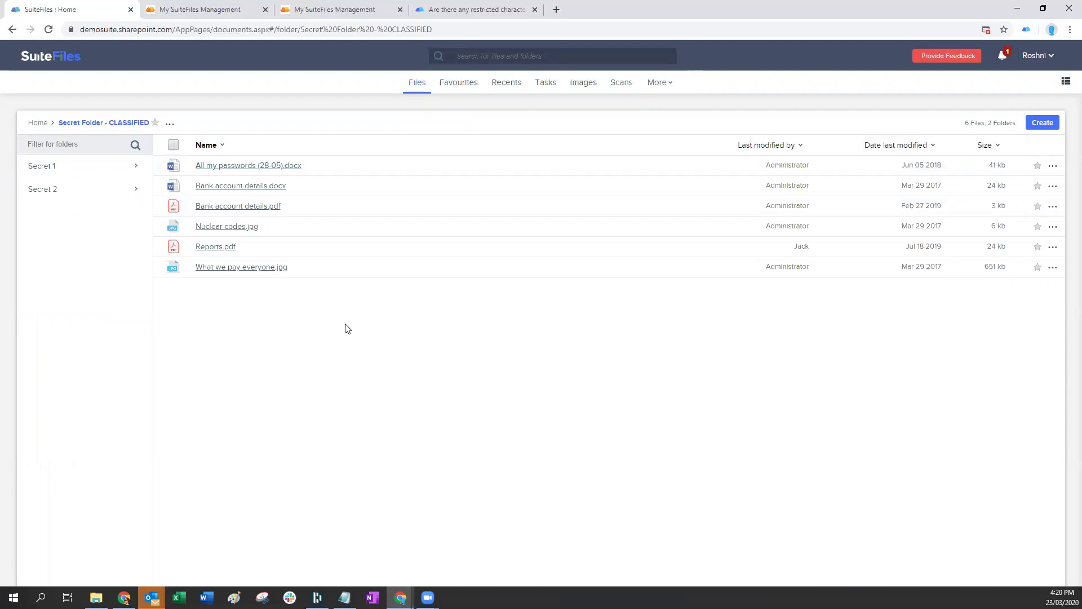
click(171, 124)
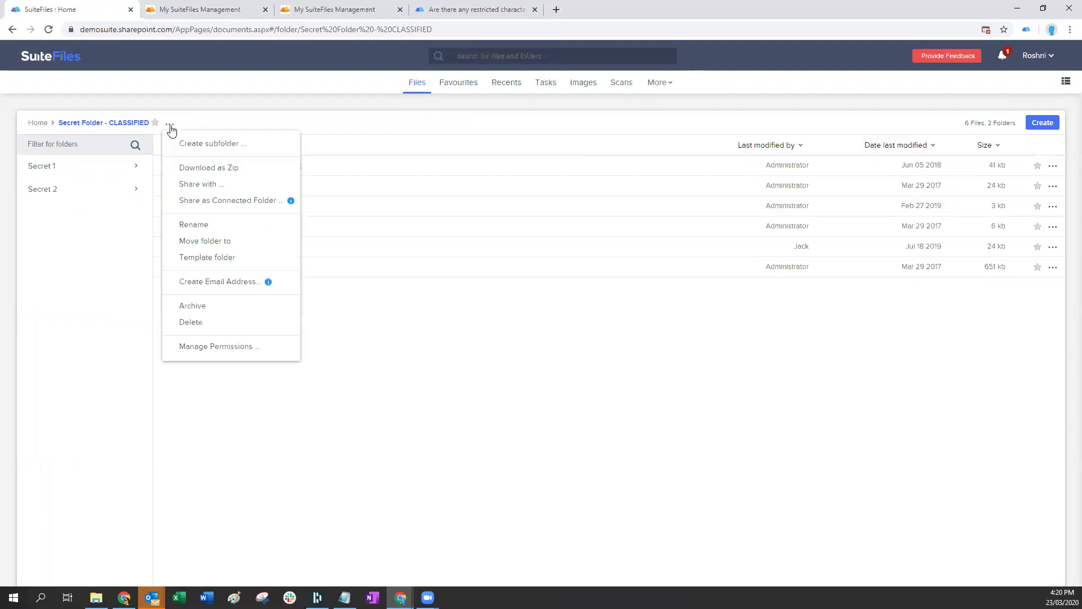
click(36, 123)
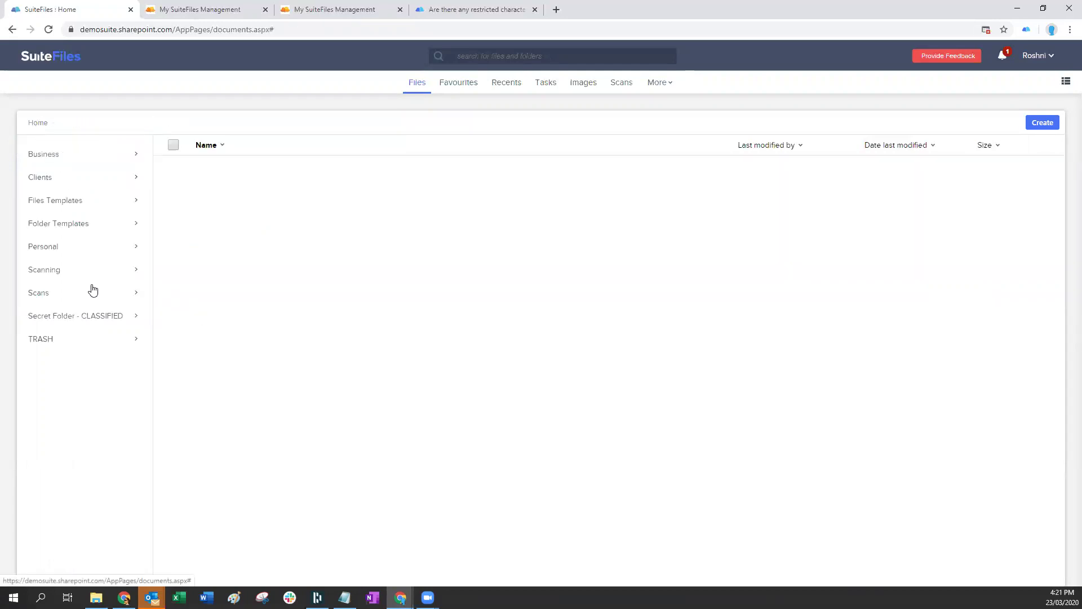
right_click(78, 317)
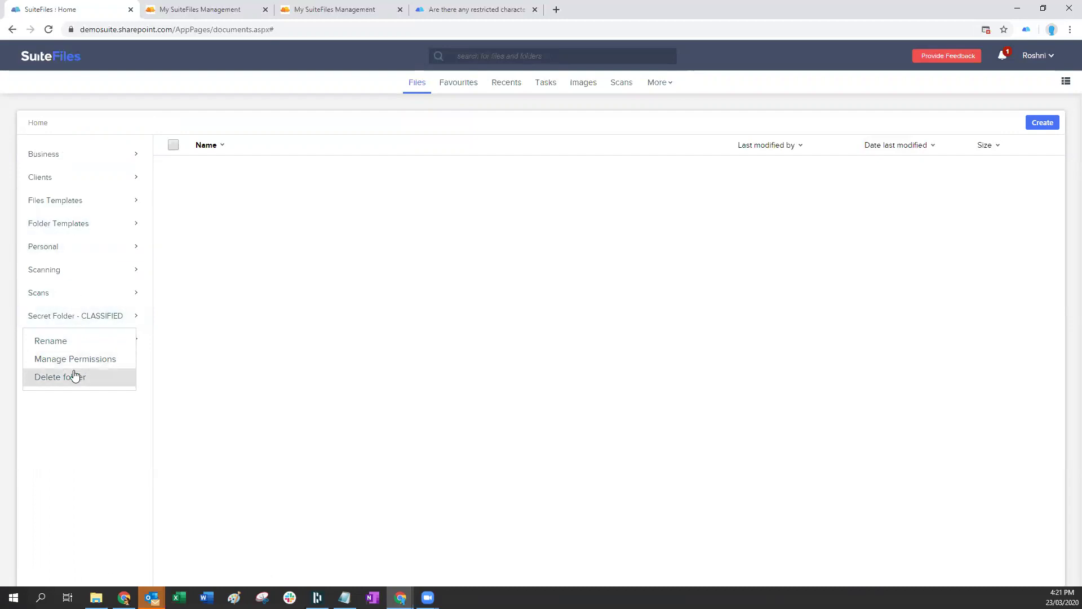
Turn on customised folder permissions for Secret Folder - CLASSIFIED and let Another Group edit its files.
click(89, 315)
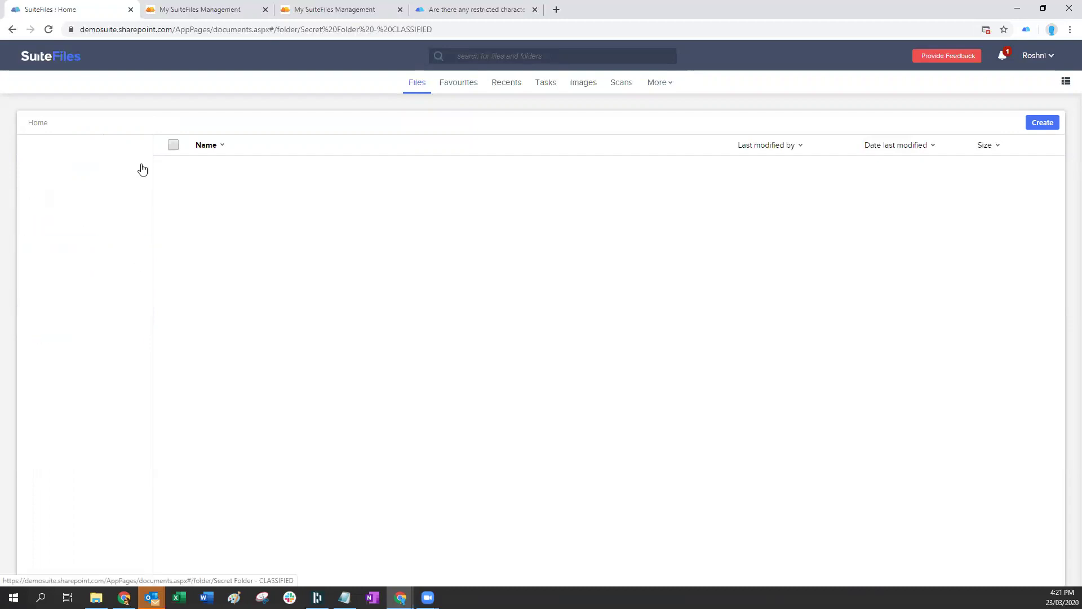
click(170, 123)
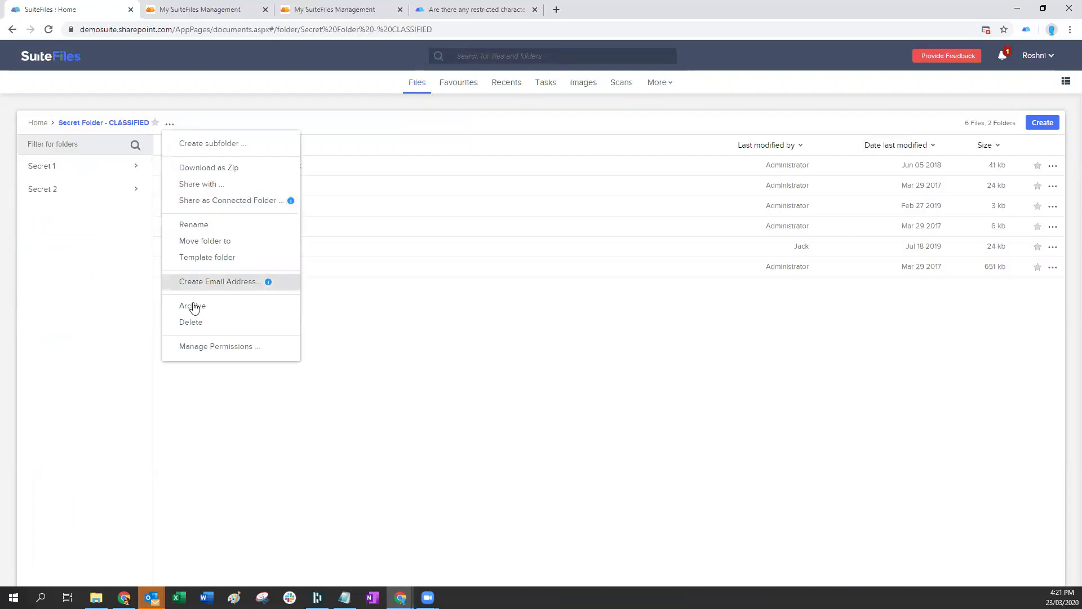
click(215, 347)
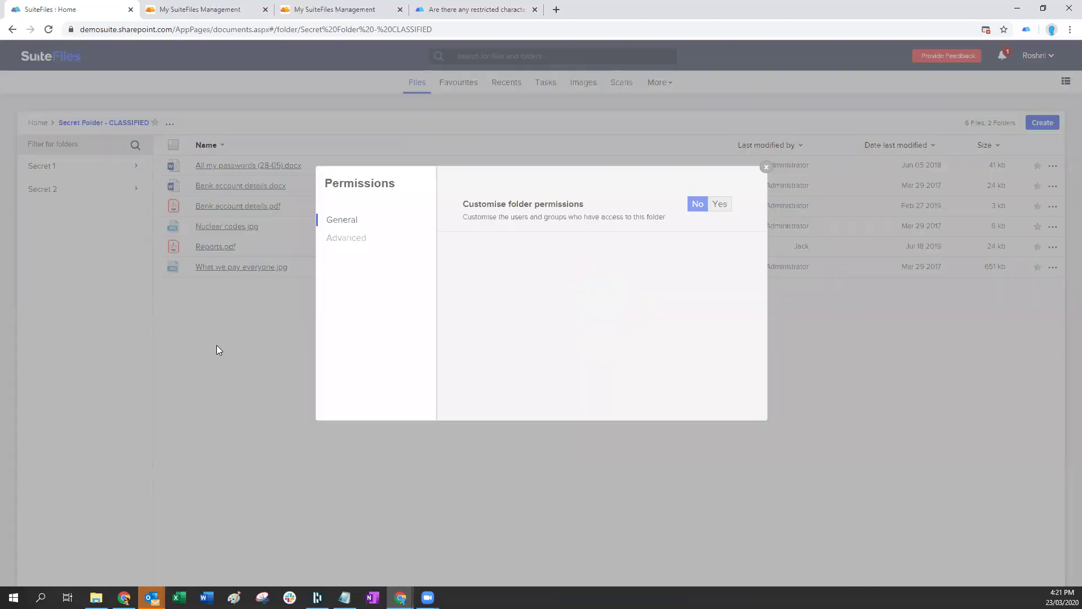
click(719, 204)
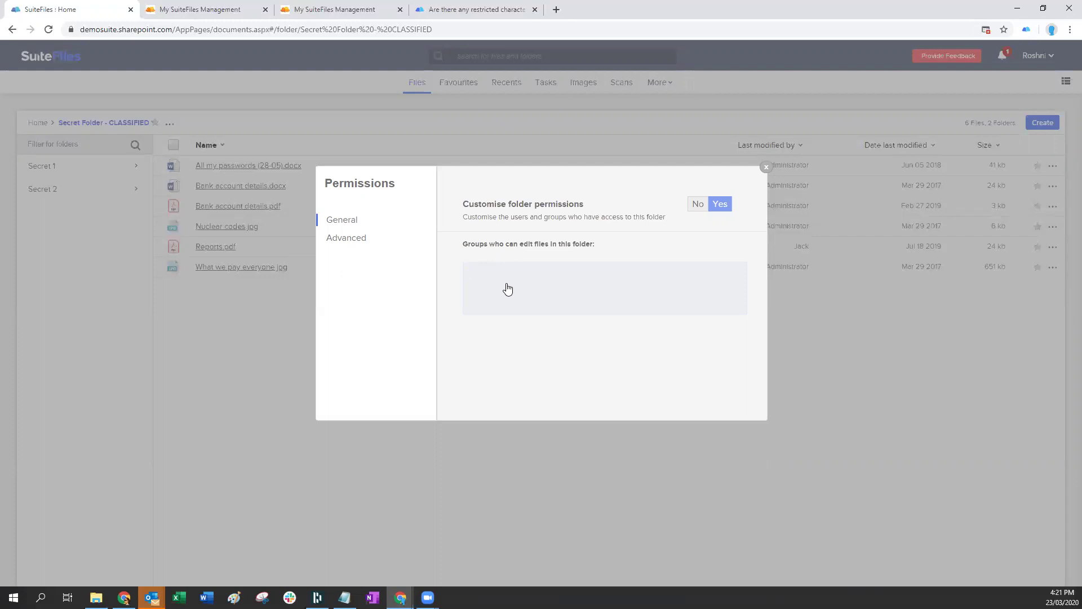
text(anot)
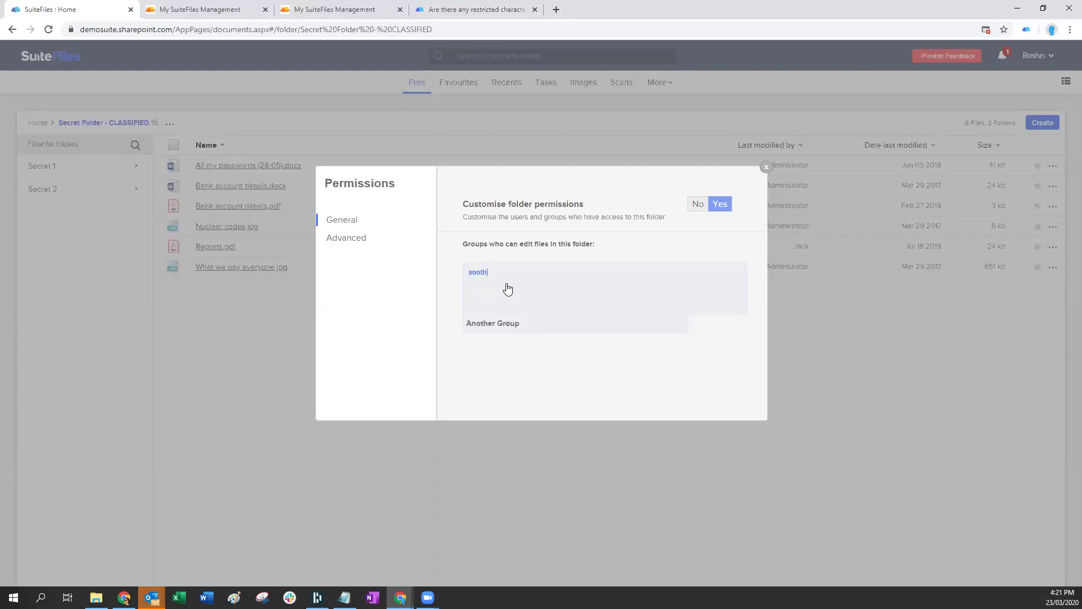
text(h)
key(Down)
key(Return)
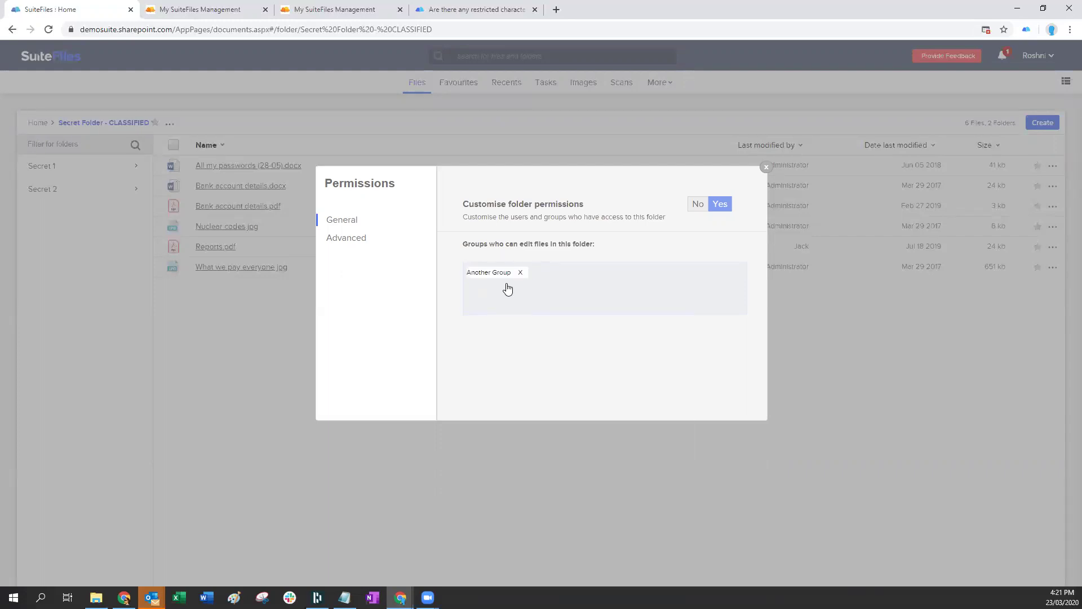
Also give HR Group and Admin Team edit access to the folder and close its permissions.
text(her)
key(Down)
key(Return)
text(ad)
key(Down)
key(Return)
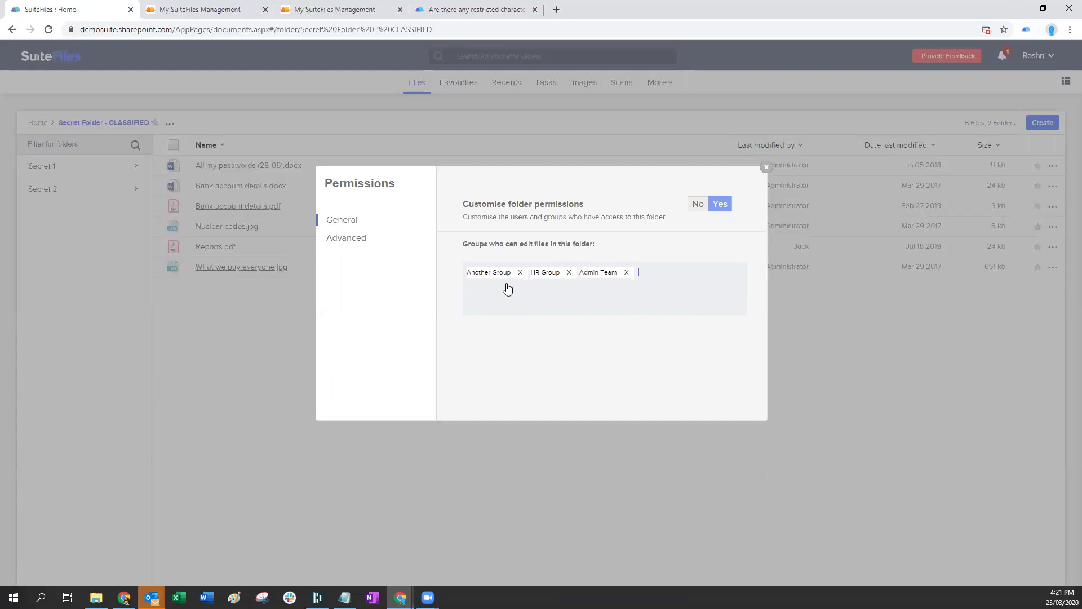
click(766, 169)
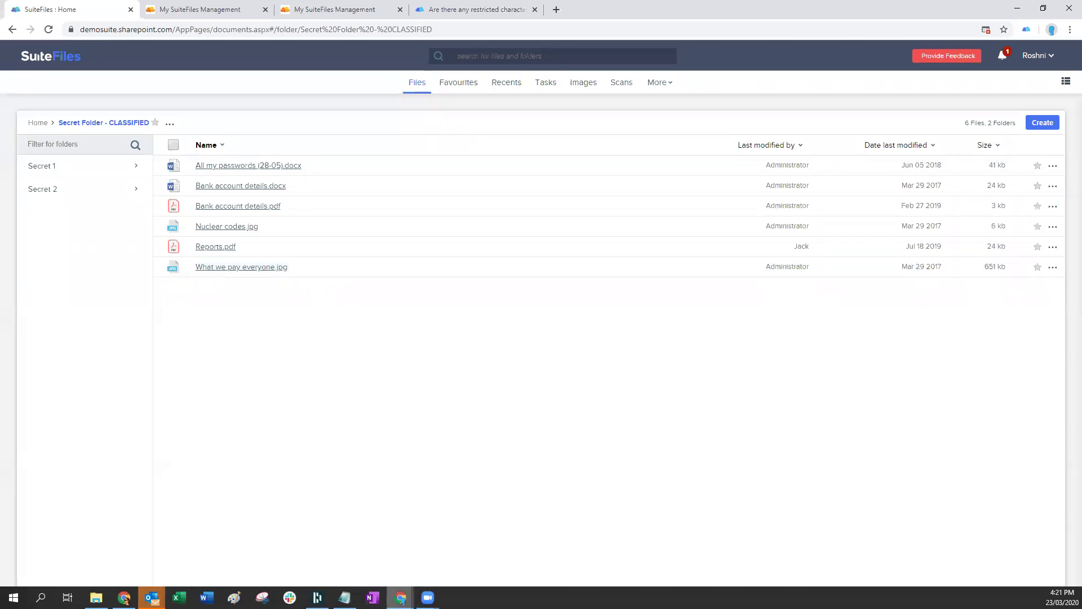
Switch to the Incognito window of the restricted user, reload the folder list, check for Secret Folder - CLASSIFIED, and return to the administrator window.
mouse_move(401, 597)
click(422, 510)
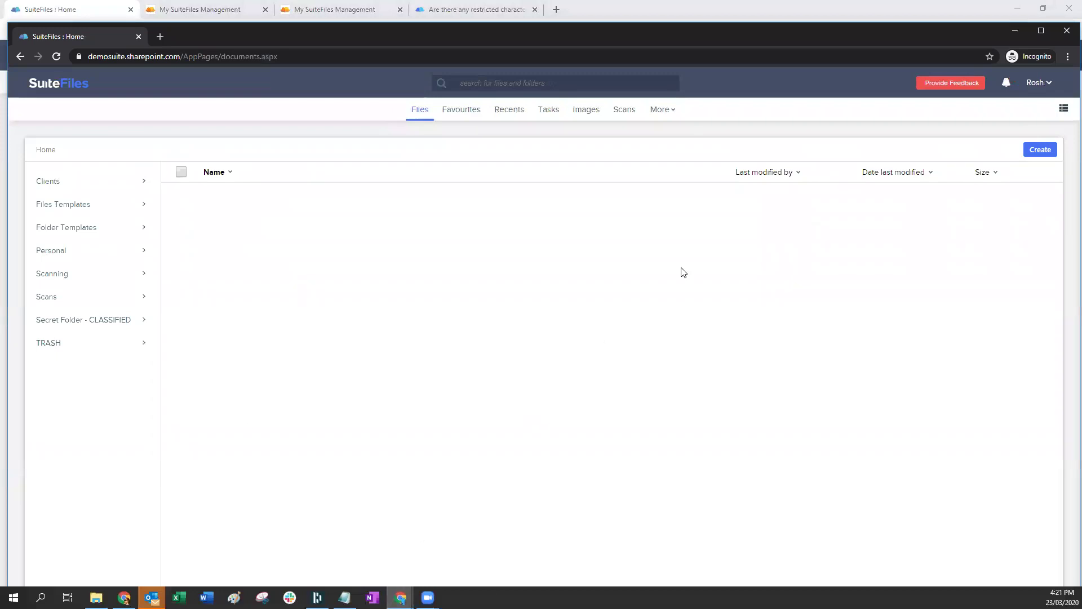
double_click(740, 38)
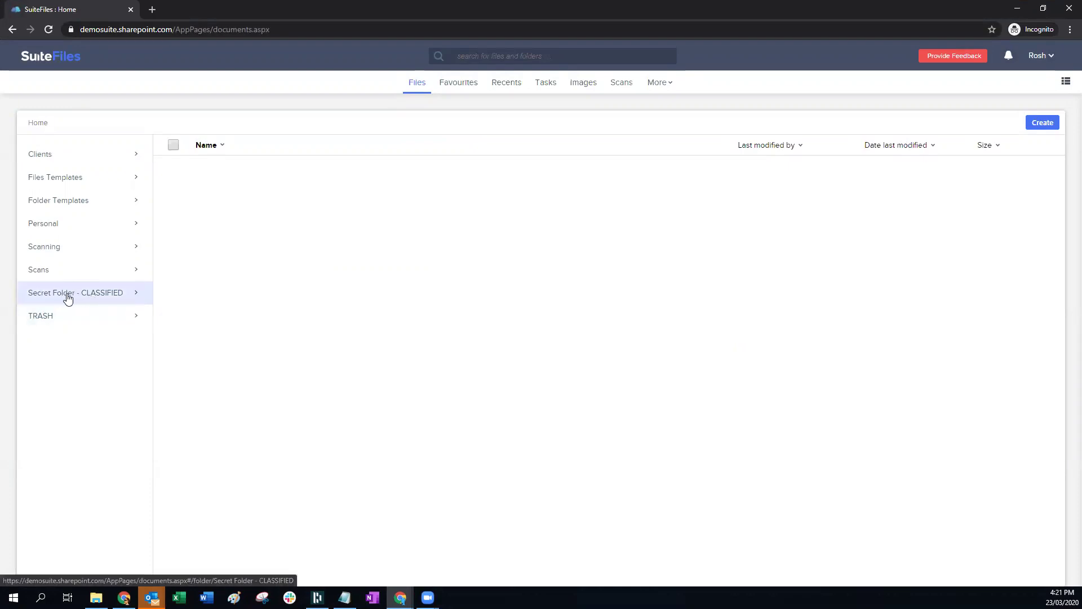
click(49, 29)
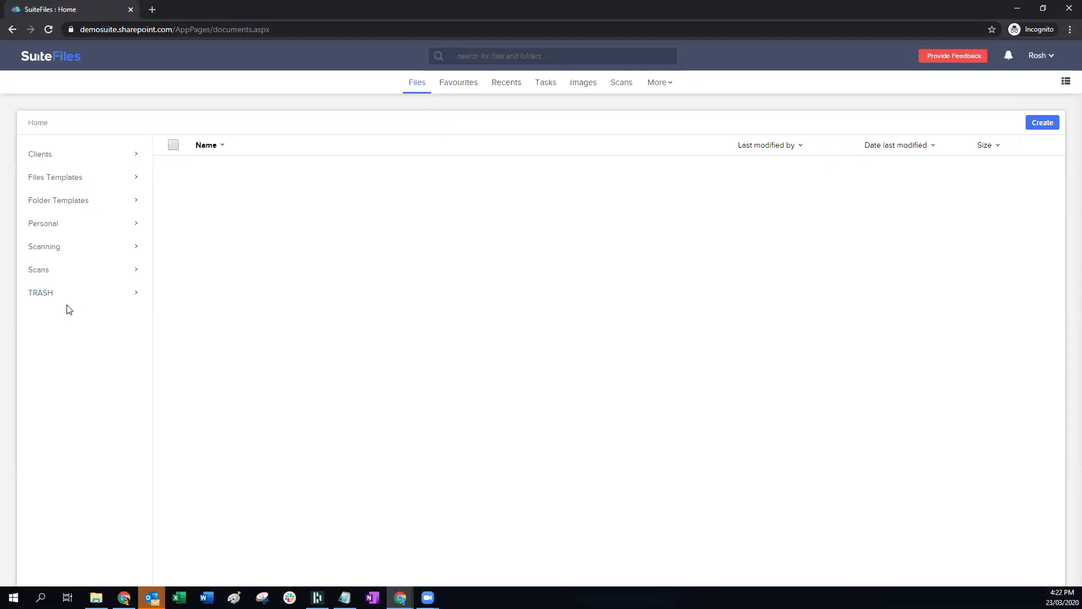
click(1017, 8)
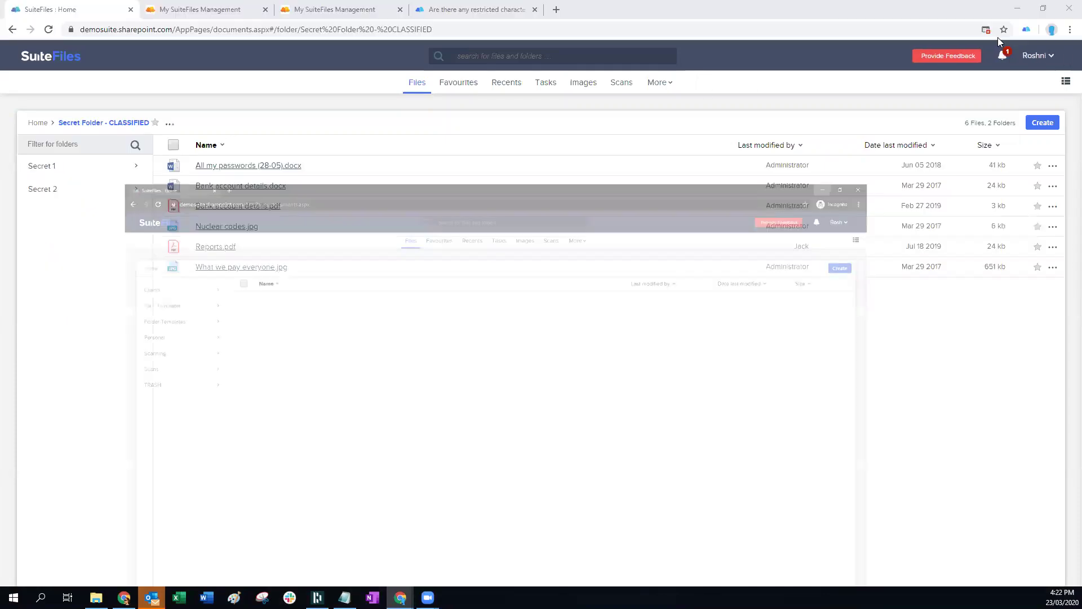
Set Another Group's access to Secret Folder - CLASSIFIED to Read only in the advanced permissions.
click(170, 123)
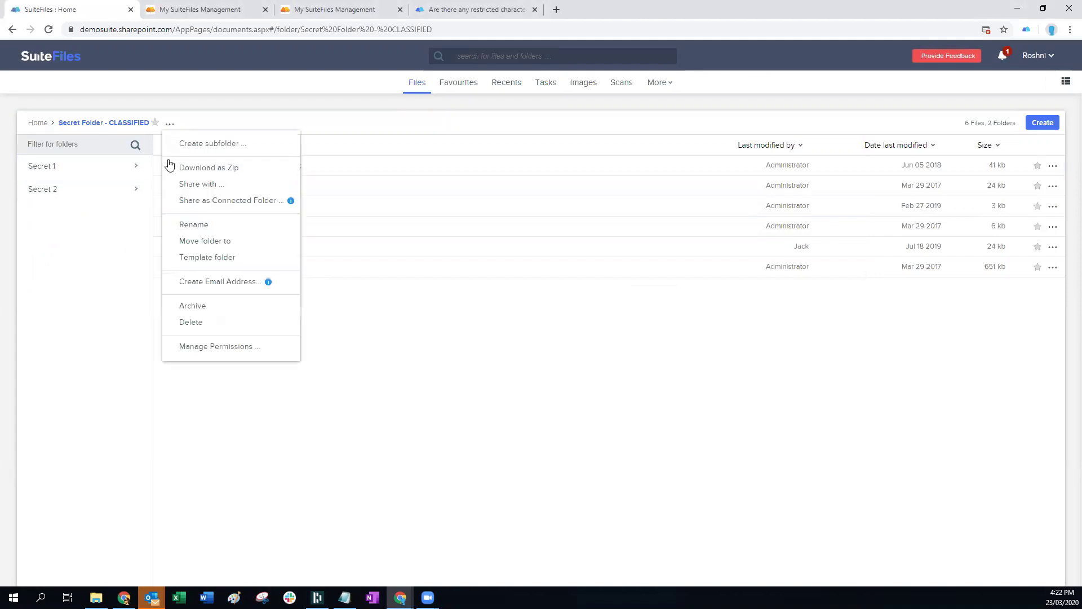
click(214, 345)
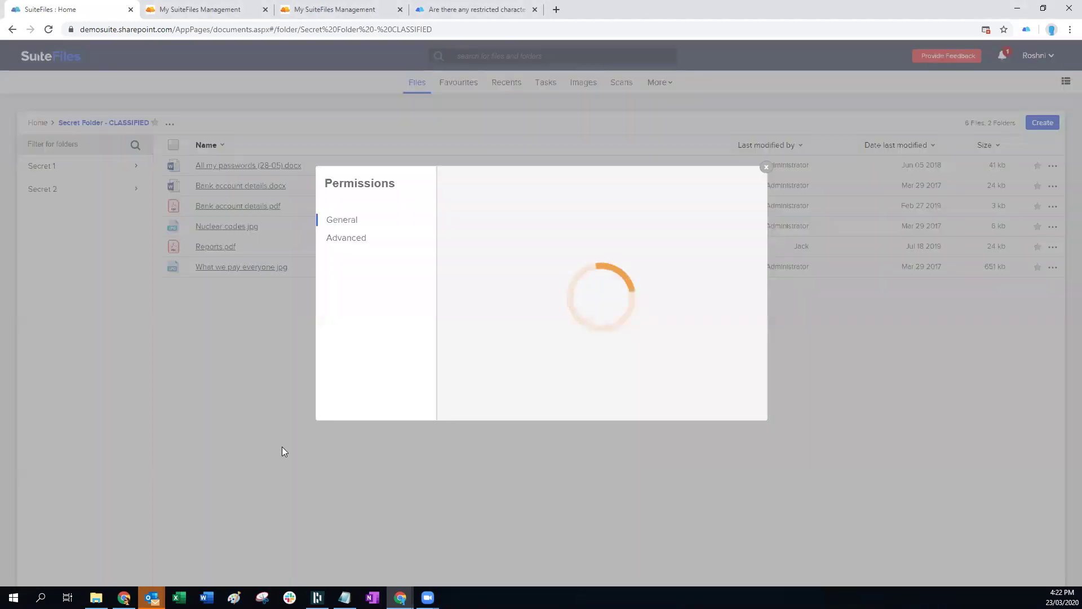
click(348, 241)
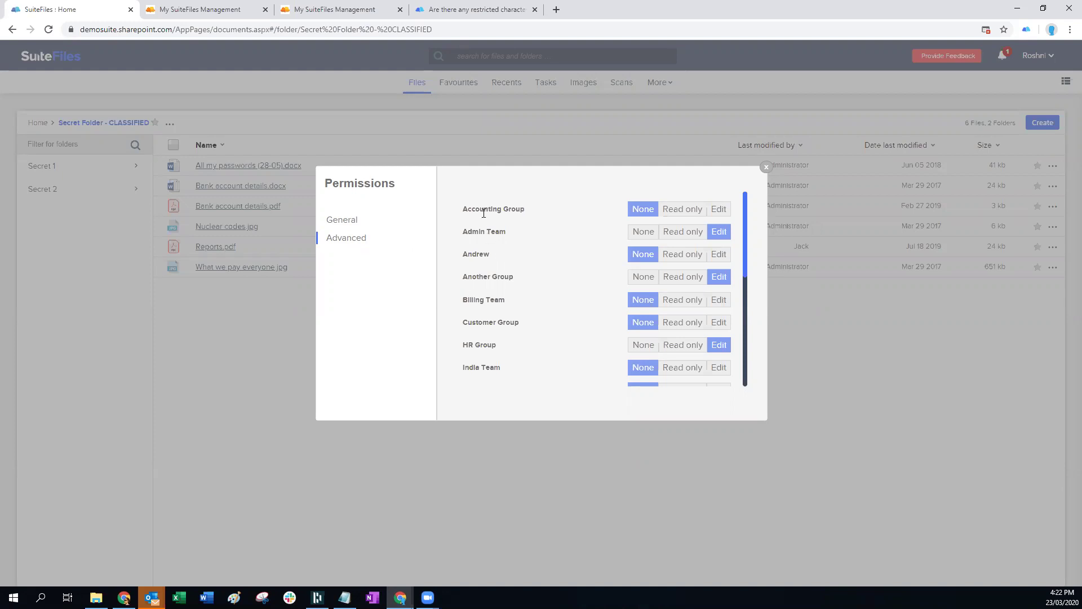
scroll(476, 207, down, 6)
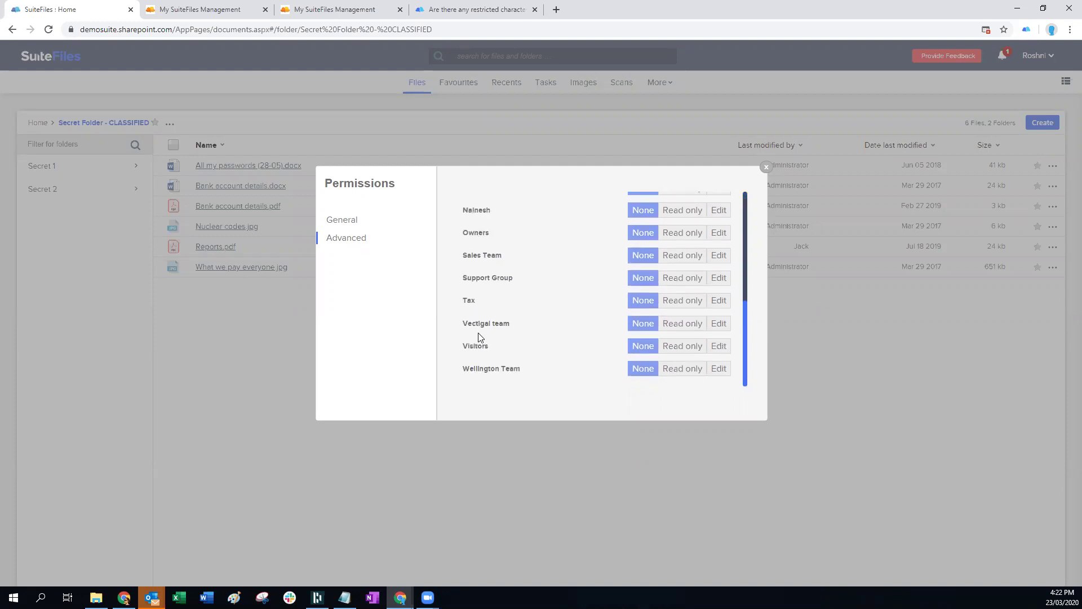
scroll(486, 380, up, 6)
scroll(487, 373, down, 4)
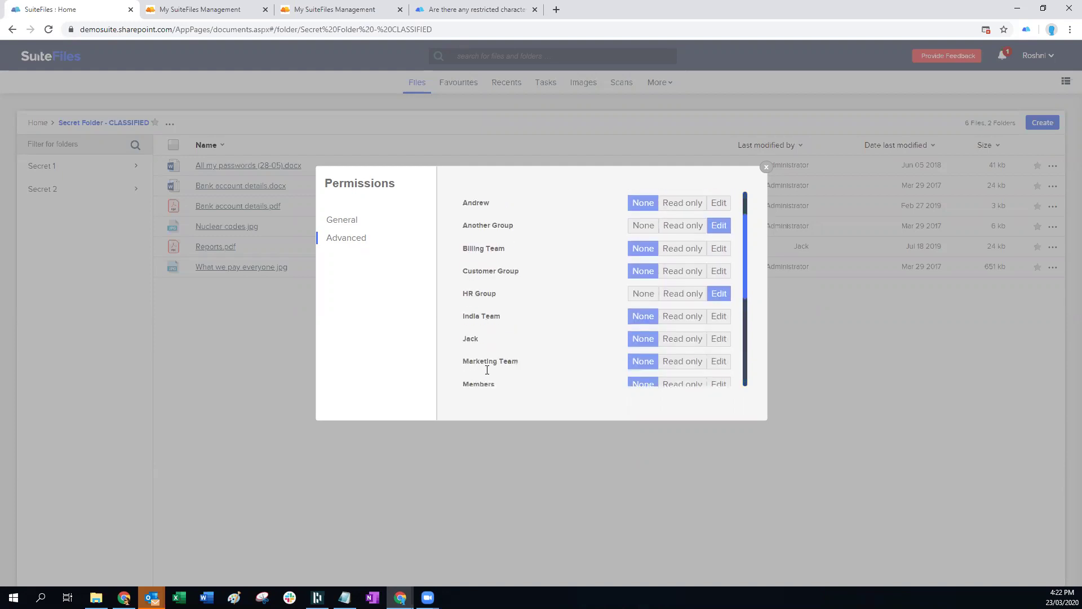
scroll(487, 370, down, 3)
scroll(488, 375, up, 6)
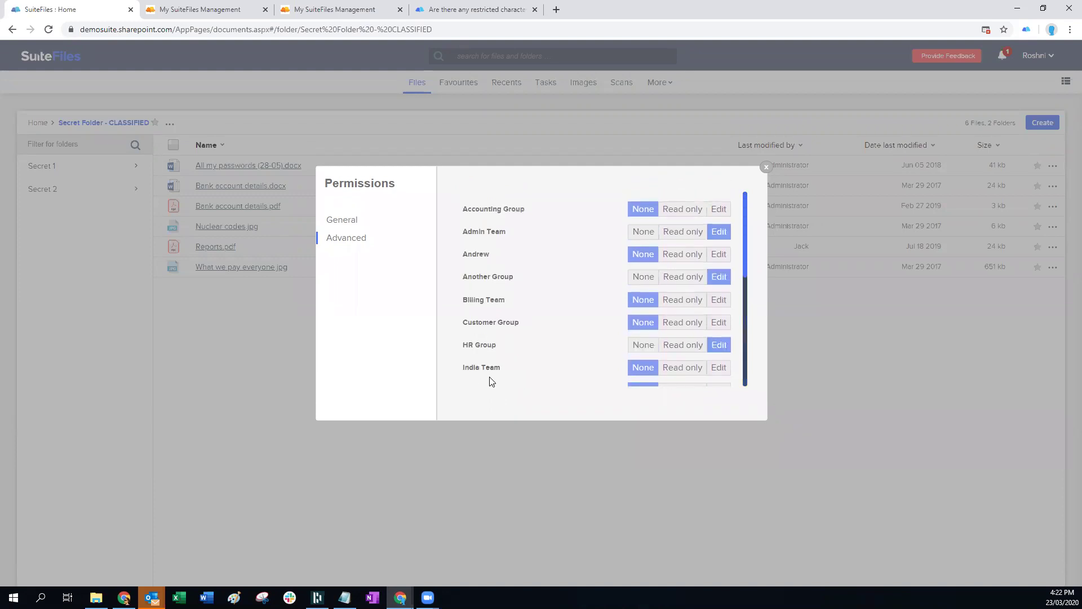
click(683, 277)
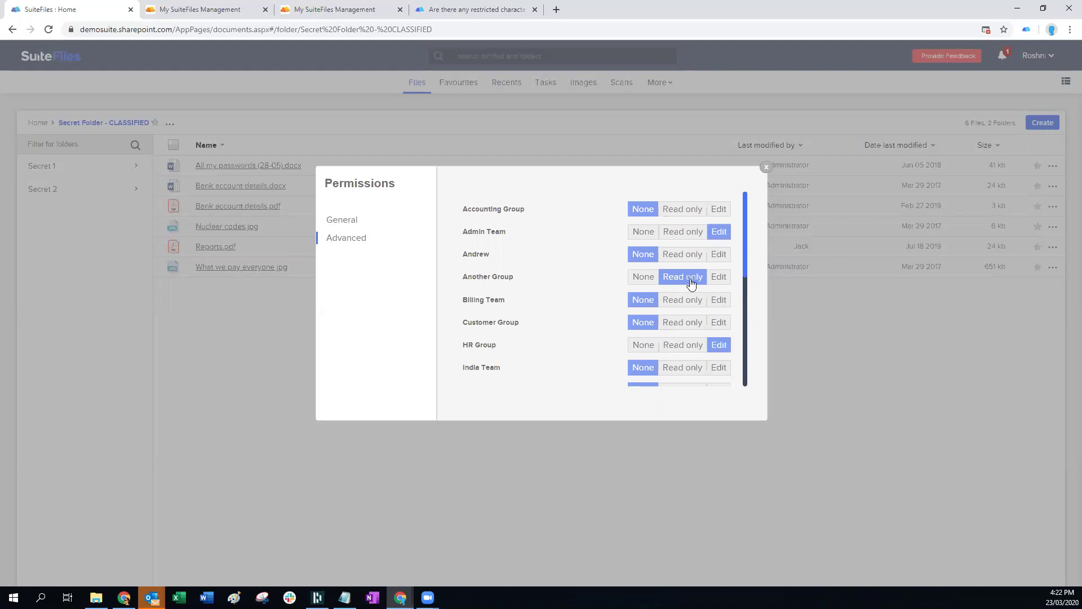
click(766, 167)
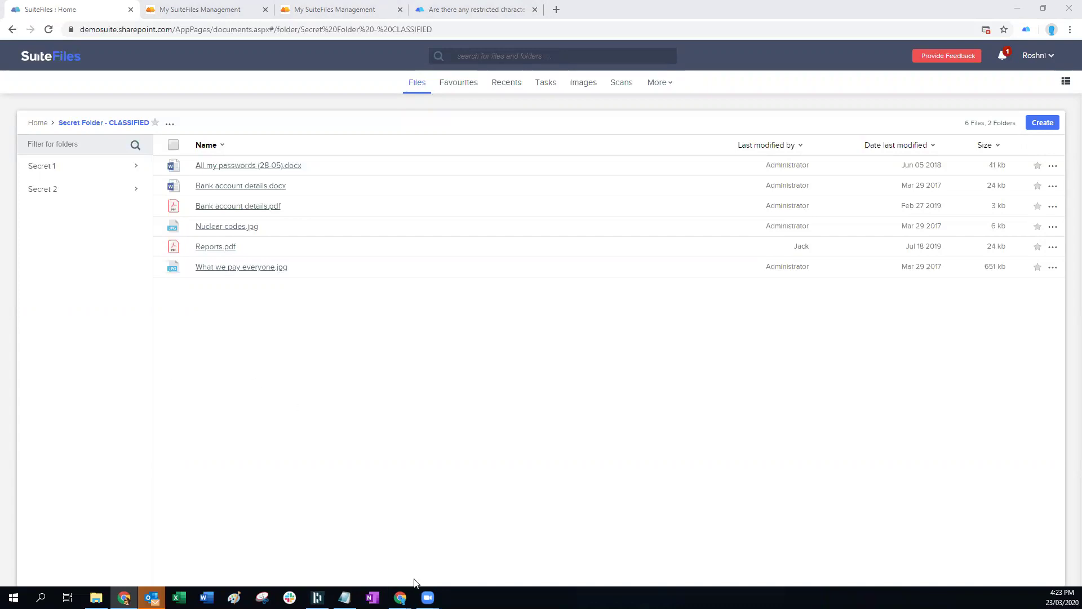
Revisit the restricted user's top-level folders in the Incognito window, and come back to the administrator's view.
mouse_move(400, 597)
click(437, 552)
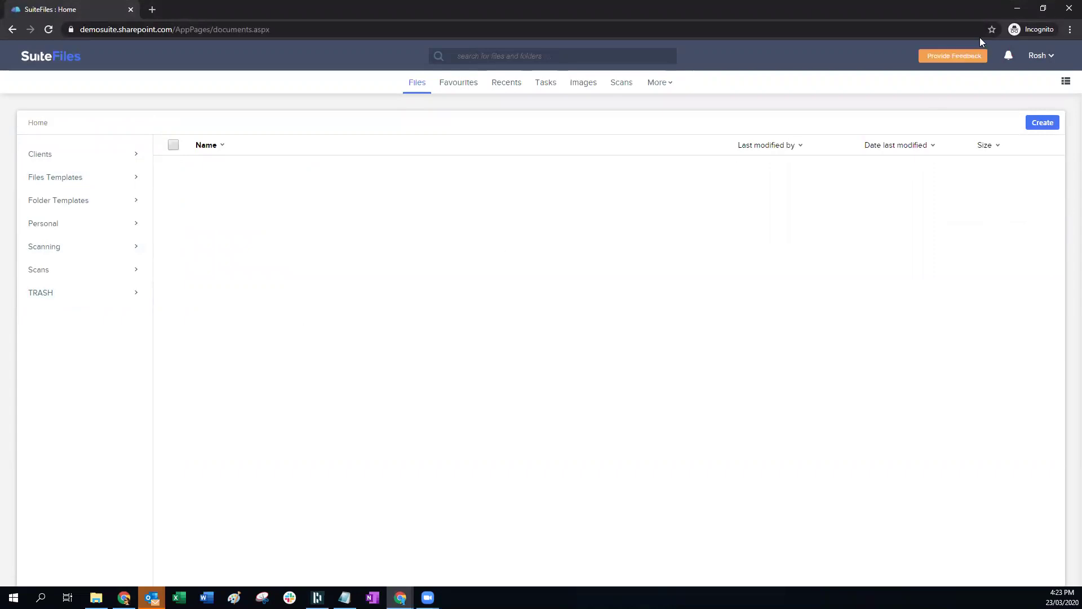
click(1016, 9)
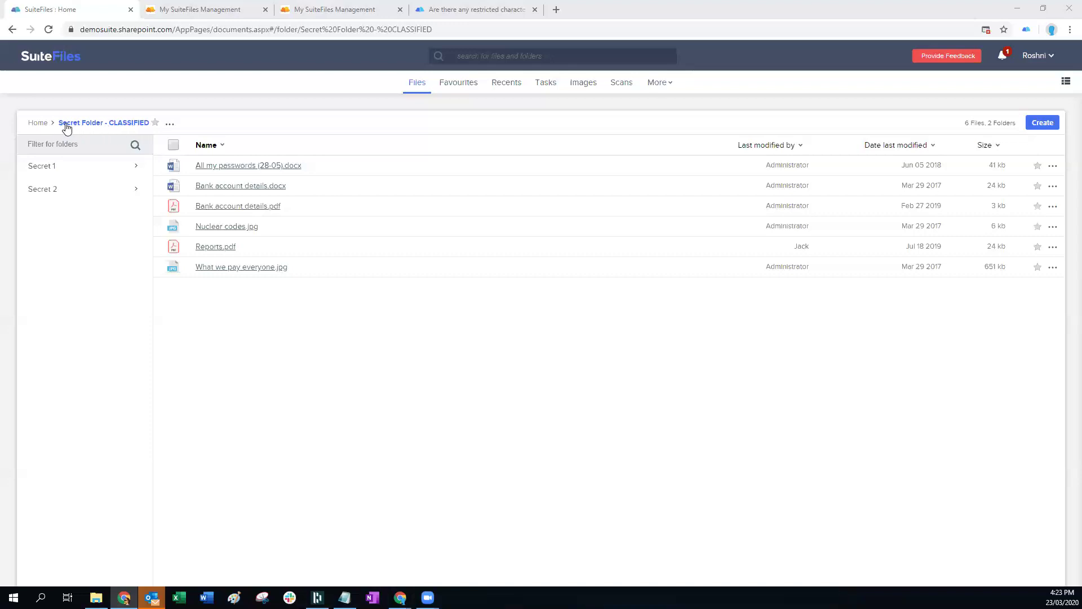
View the Secret 1 and Secret 2 subfolders and return to Secret Folder - CLASSIFIED.
click(49, 169)
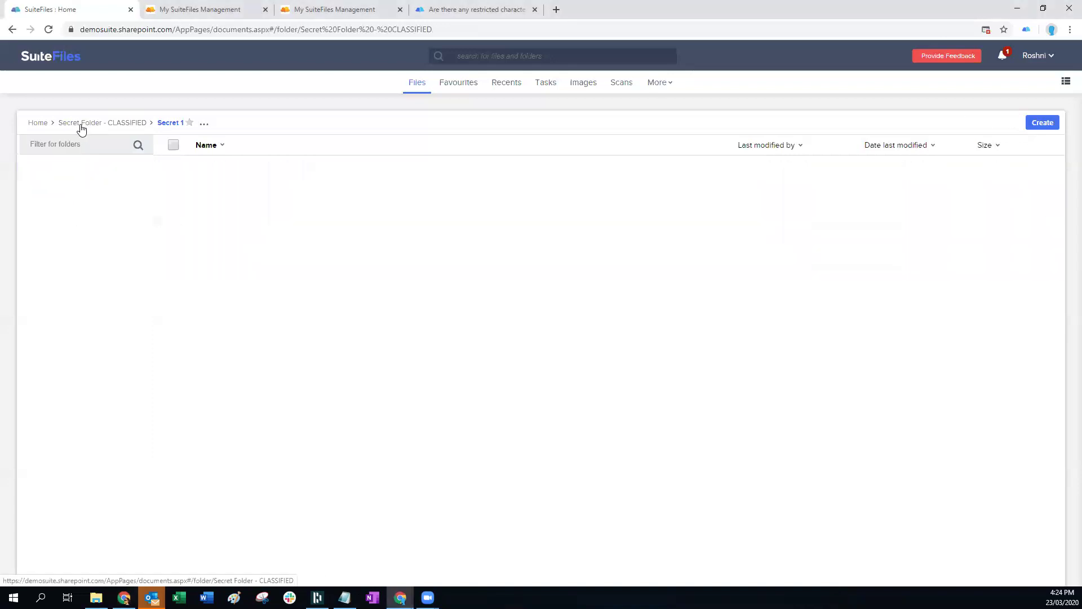
click(58, 188)
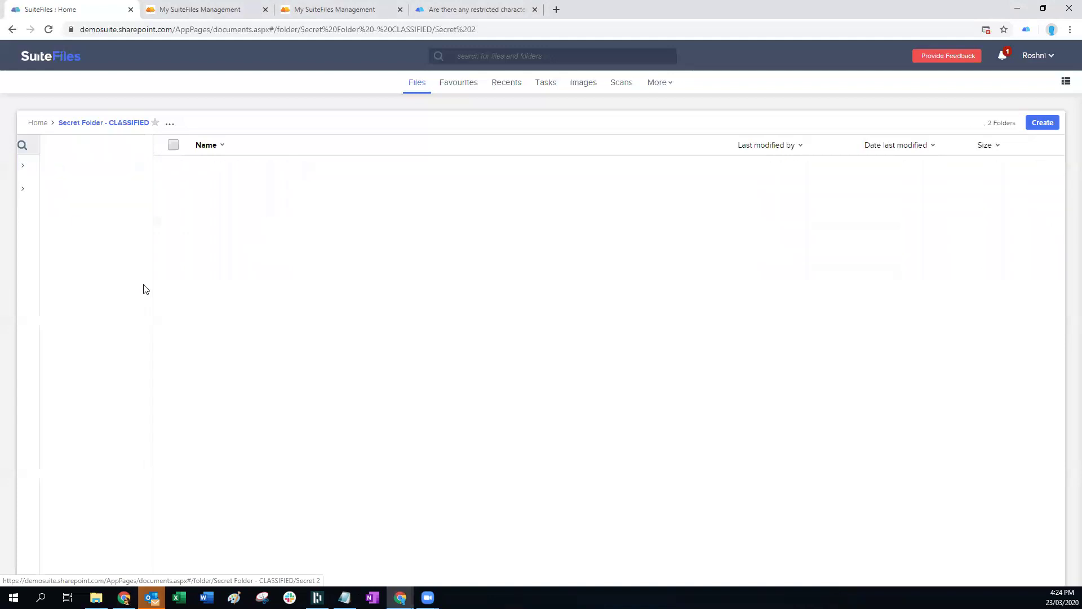
click(123, 122)
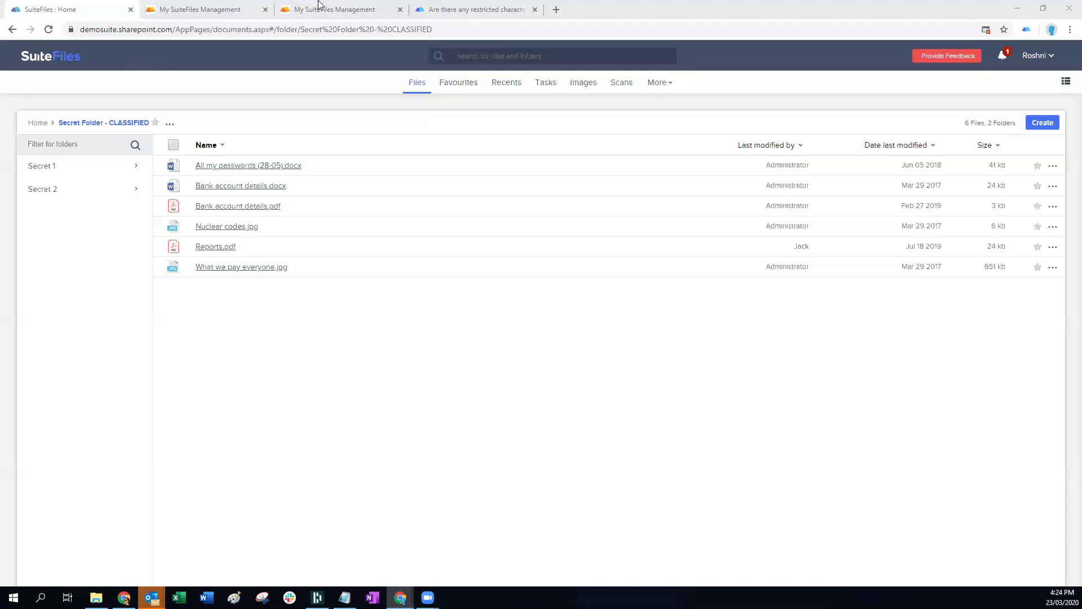
Return to the restricted characters article and go from it to the Help Centre home page.
click(495, 11)
scroll(644, 352, up, 4)
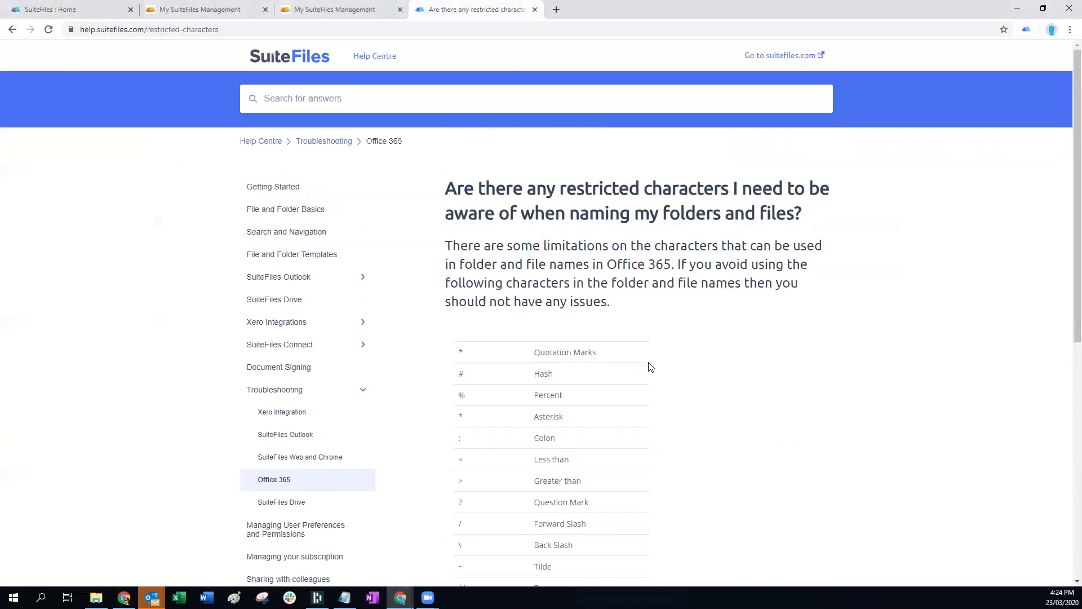
click(271, 144)
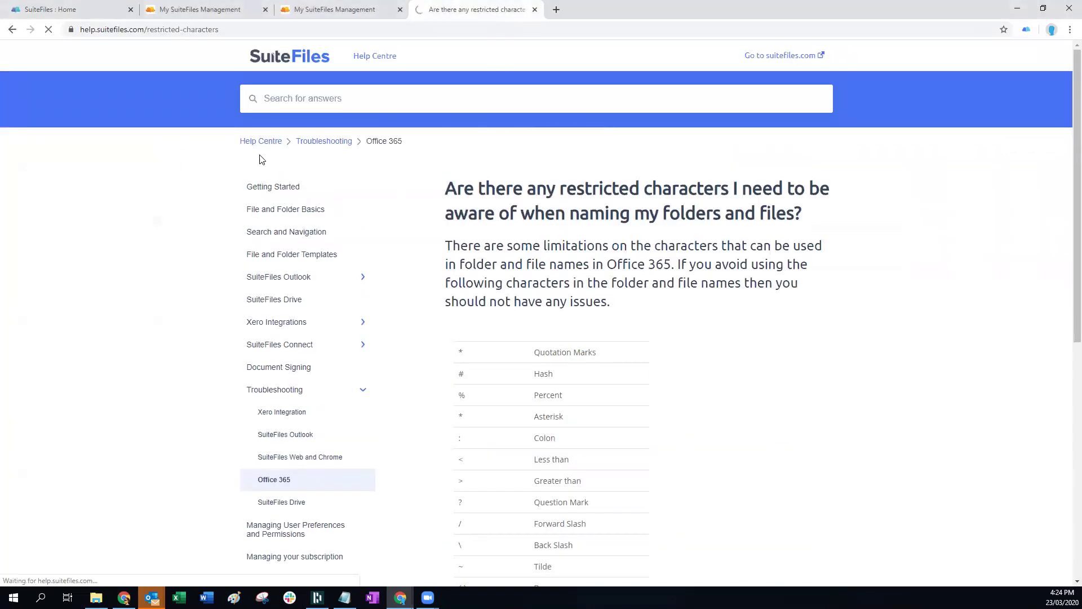